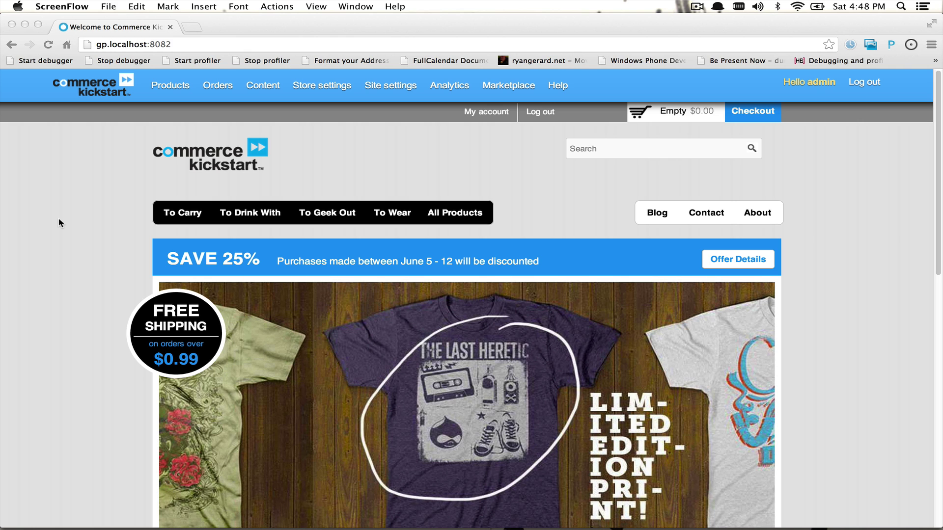
# Switch to the Windows Server 2008 virtual machine and open inventory item maintenance in Microsoft Dynamics GP.
pyautogui.click(67, 220)
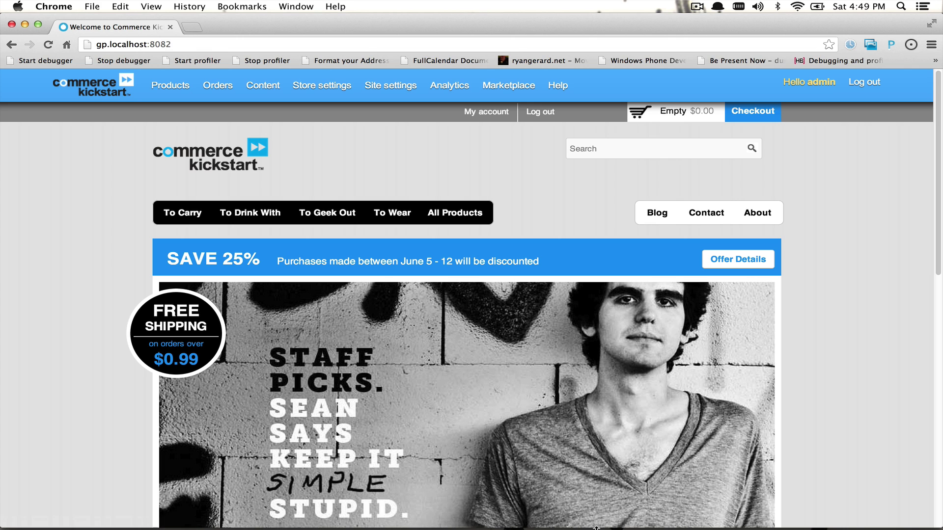
pyautogui.click(609, 513)
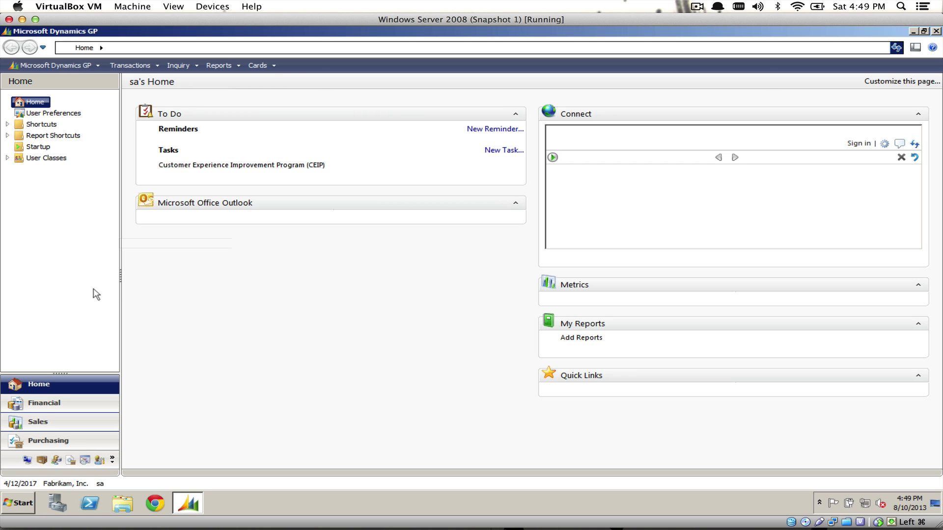
pyautogui.click(265, 69)
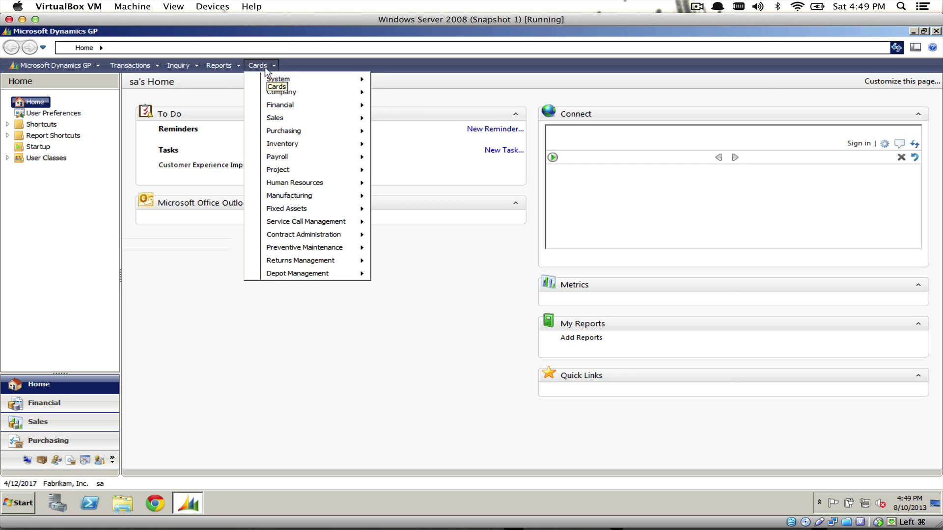
pyautogui.moveTo(349, 143)
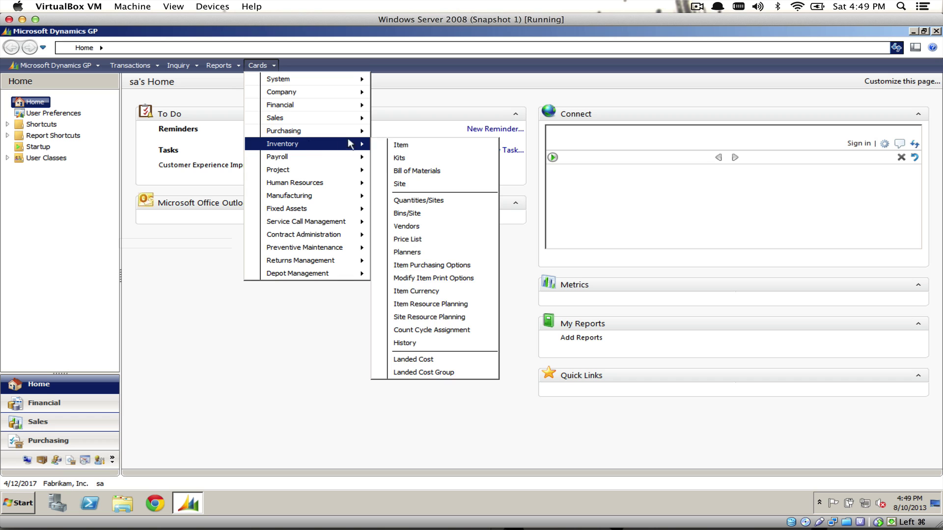
pyautogui.click(413, 146)
# Look up item OM01373, review its description, costs and quantities, and close the item record.
pyautogui.write('O')
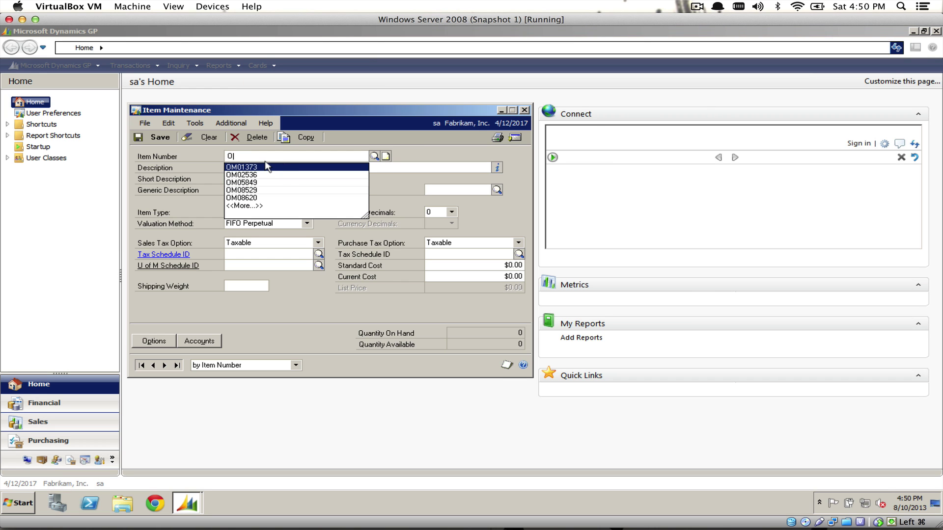
pyautogui.click(248, 167)
pyautogui.click(374, 157)
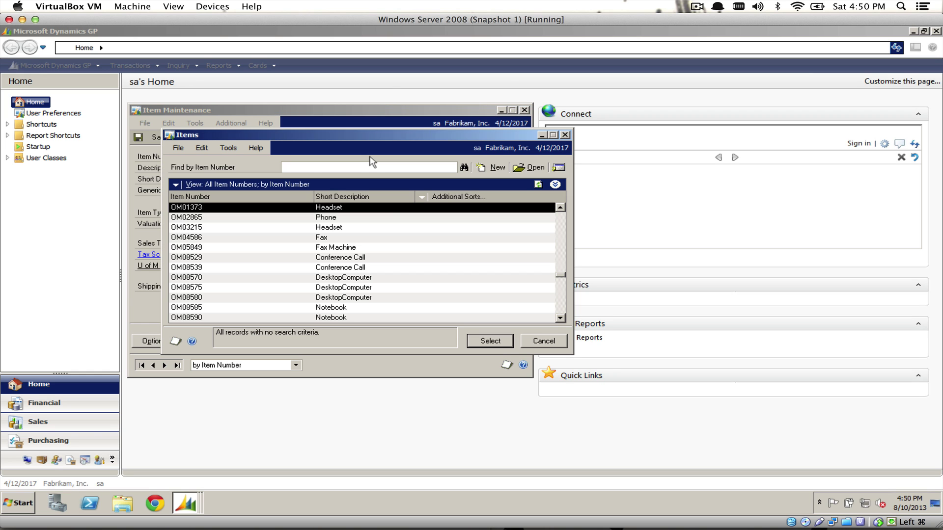
pyautogui.doubleClick(287, 207)
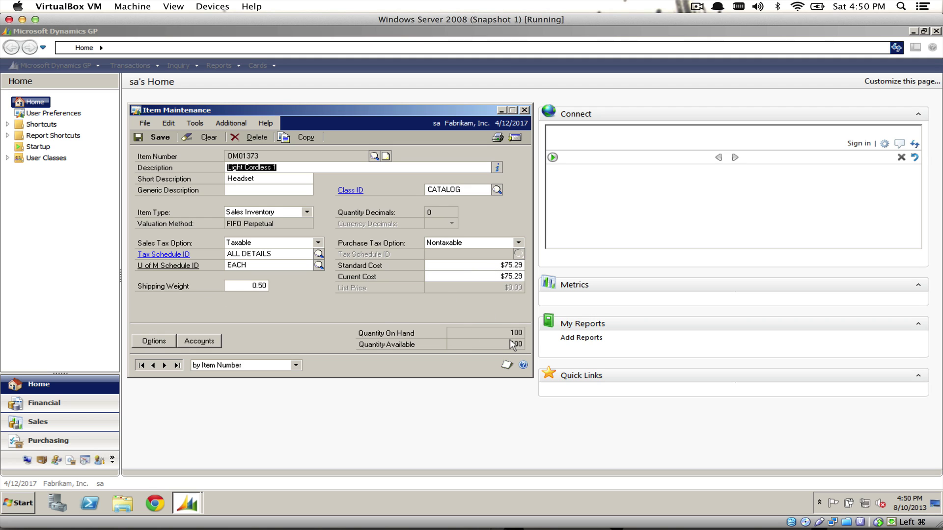
pyautogui.click(525, 110)
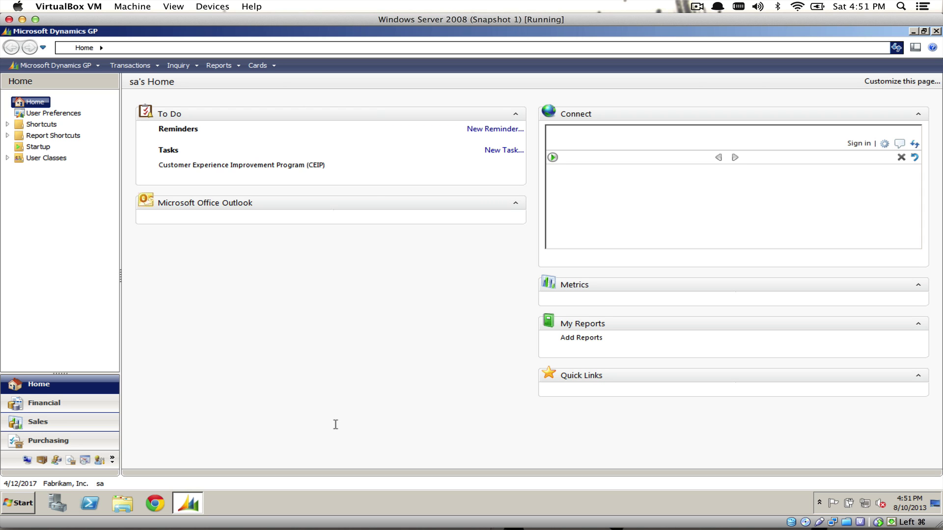
# Switch to Terminal and run "drush -l gp.localhost en -y commerce_dynamics_gp_item" to enable the module.
pyautogui.moveTo(445, 519)
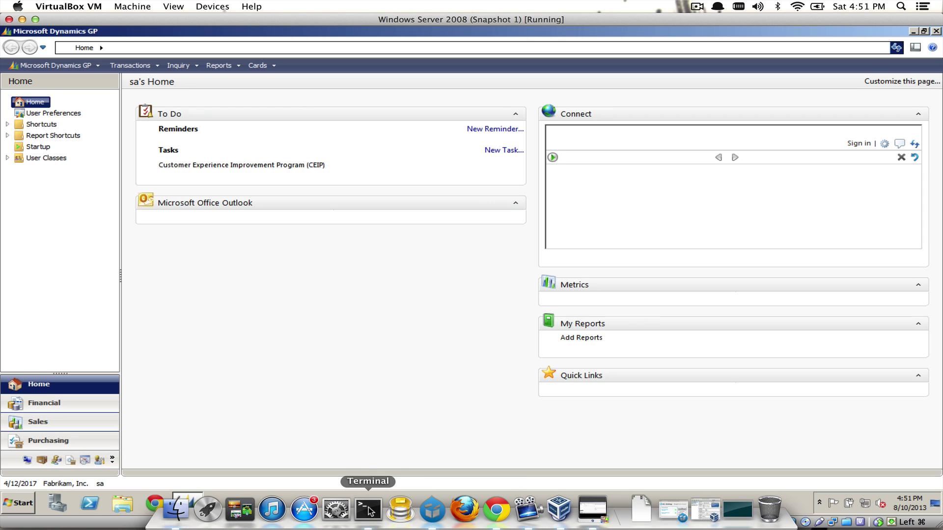
pyautogui.click(496, 510)
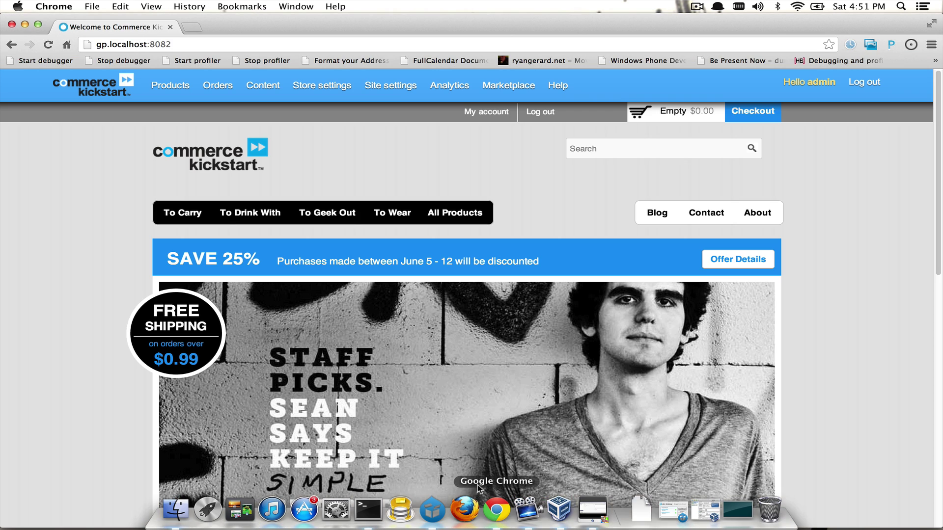
pyautogui.click(364, 518)
pyautogui.write('drus')
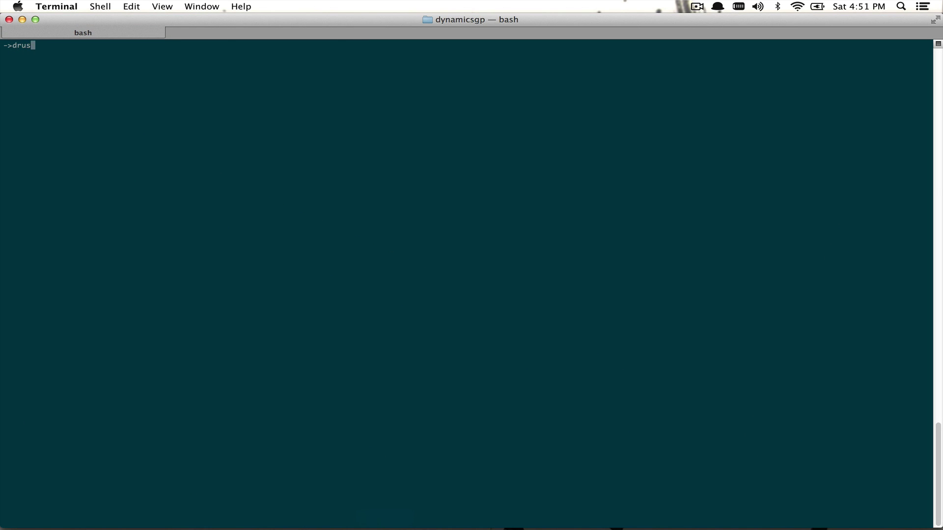
pyautogui.write('h -l gp.localhost en -y comm')
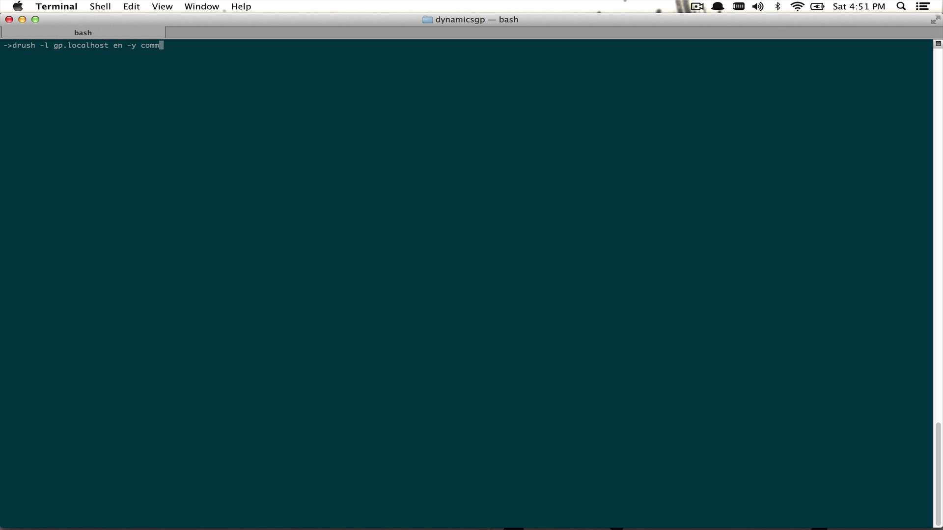
pyautogui.write('erce_dynamics_gp_item')
pyautogui.press('Return')
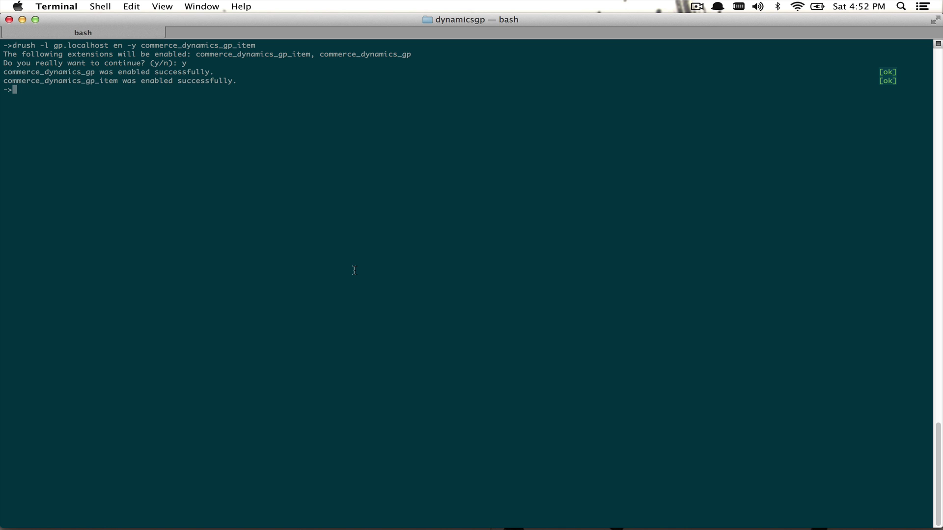
# Switch to Chrome and open the connection settings of the store's Microsoft Dynamics integration.
pyautogui.moveTo(482, 523)
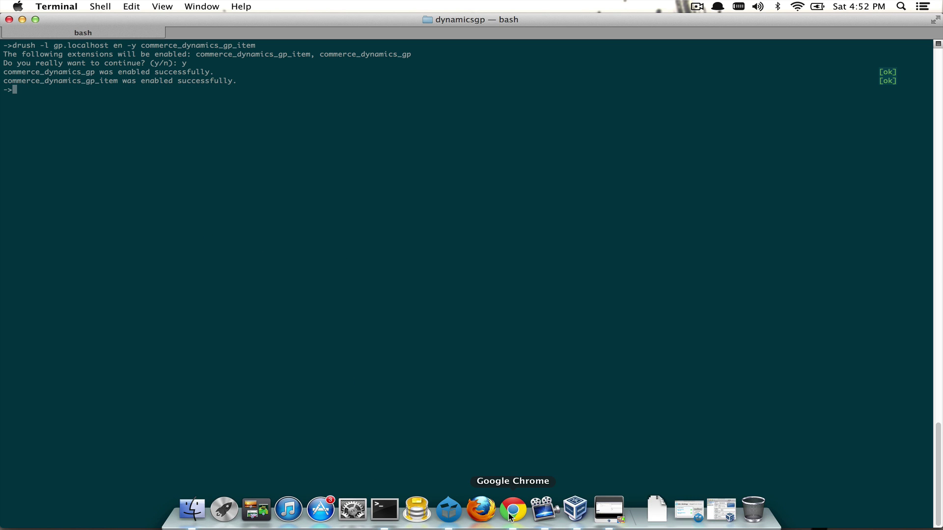
pyautogui.click(510, 516)
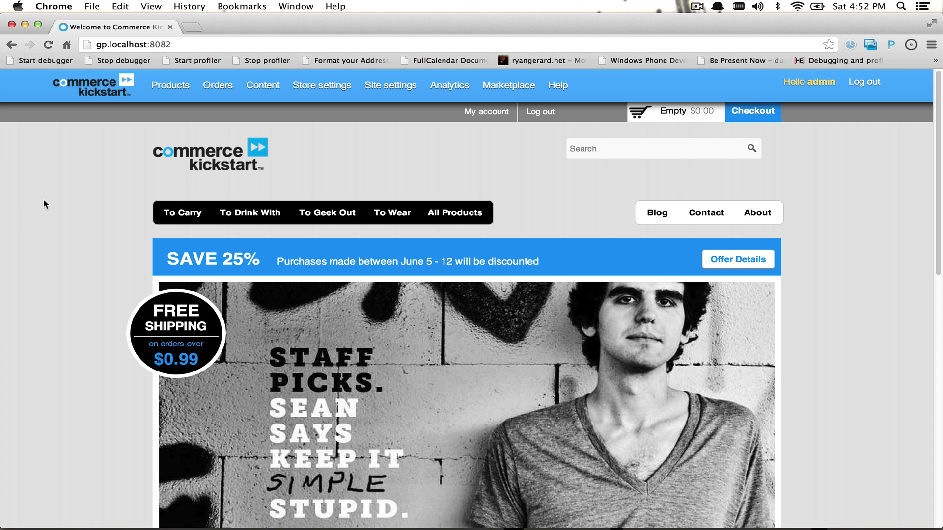
pyautogui.click(322, 86)
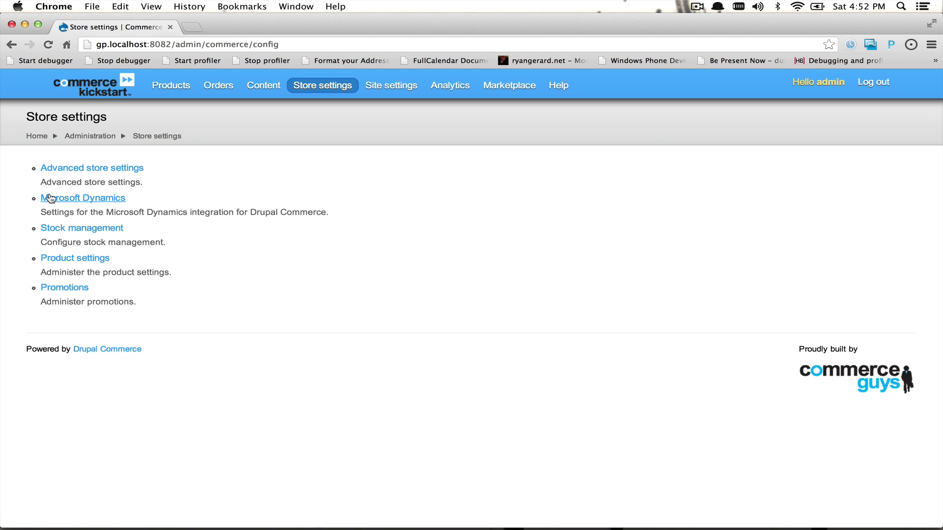
pyautogui.click(102, 203)
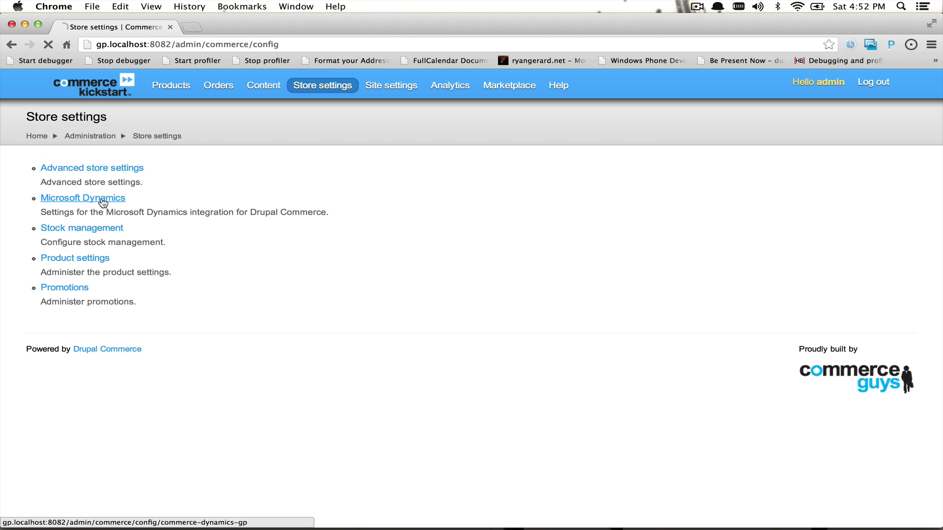
pyautogui.click(831, 146)
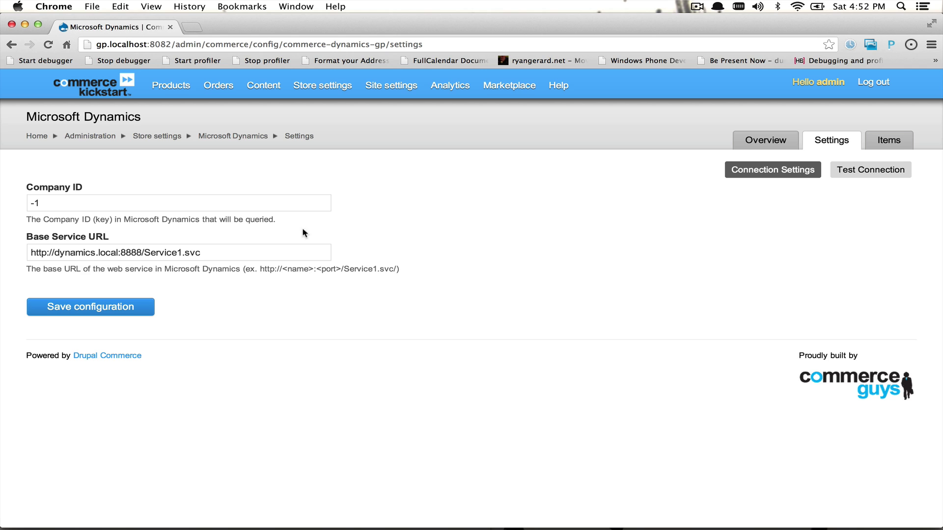
# Examine the Company ID and Base Service URL in the Microsoft Dynamics connection settings.
pyautogui.click(254, 206)
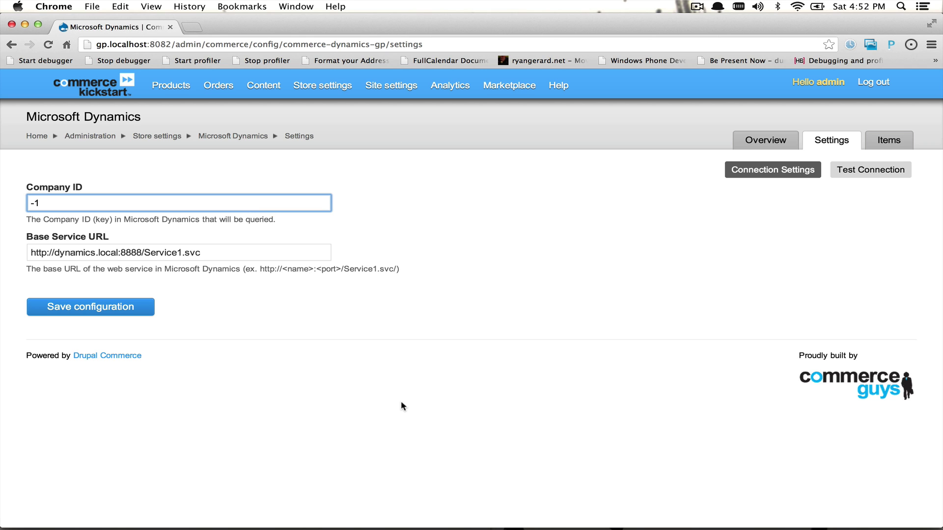
pyautogui.click(263, 258)
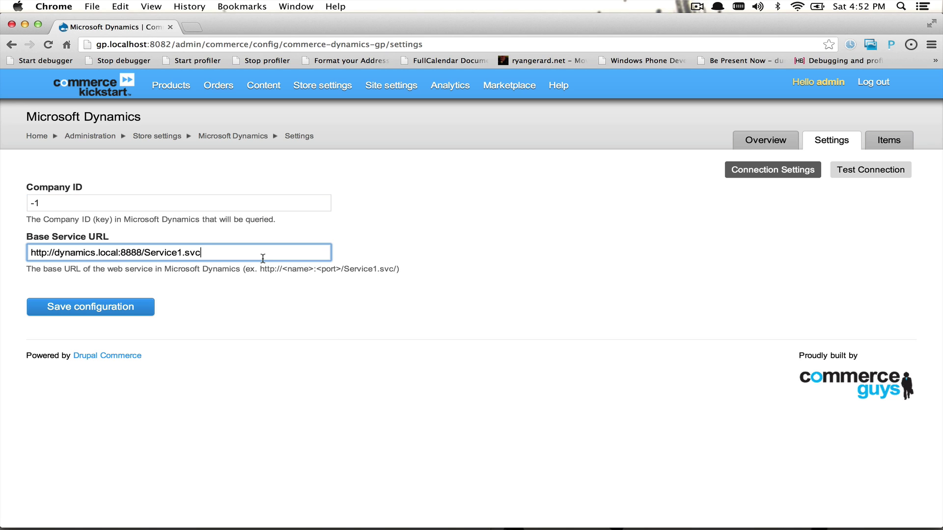
pyautogui.hotkey('alt', 'shift', 'Left')
pyautogui.click(297, 216)
pyautogui.click(259, 206)
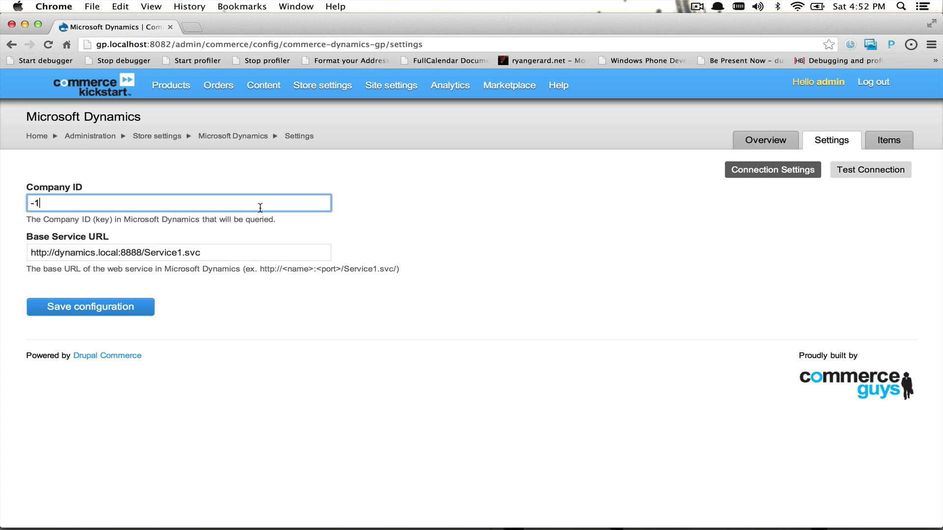
pyautogui.moveTo(40, 205); pyautogui.dragTo(31, 204)
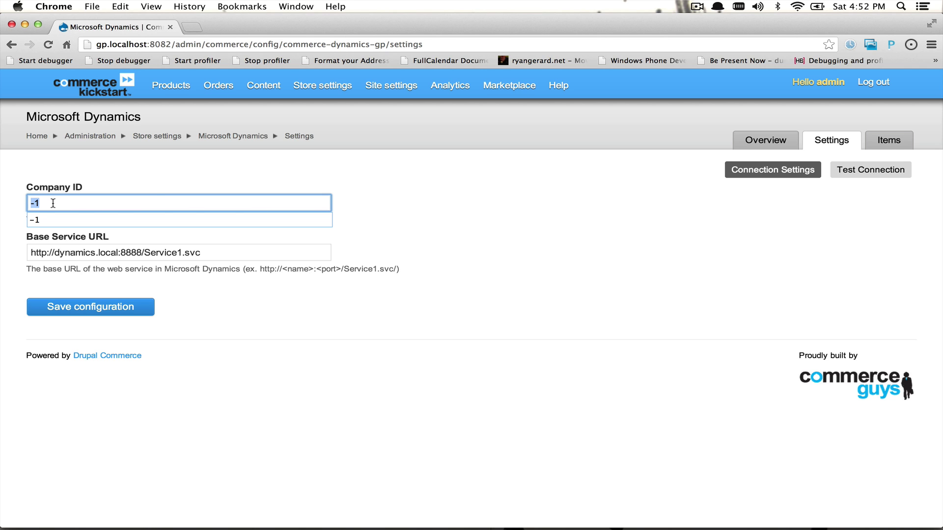
pyautogui.click(361, 211)
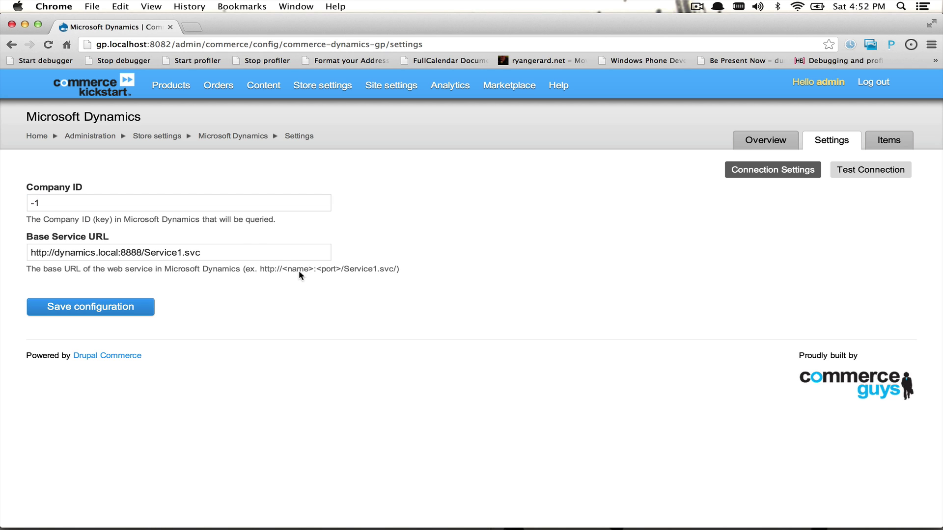
pyautogui.click(251, 253)
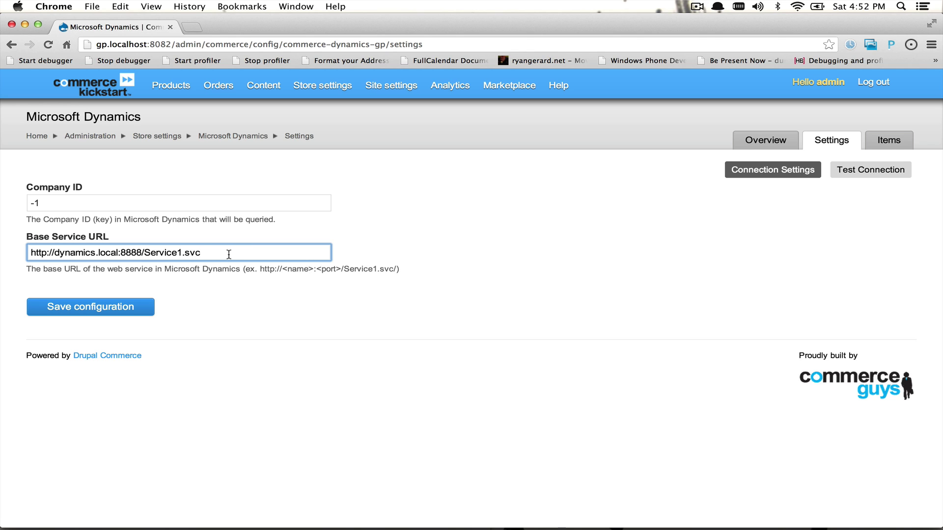
pyautogui.moveTo(210, 253); pyautogui.dragTo(4, 248)
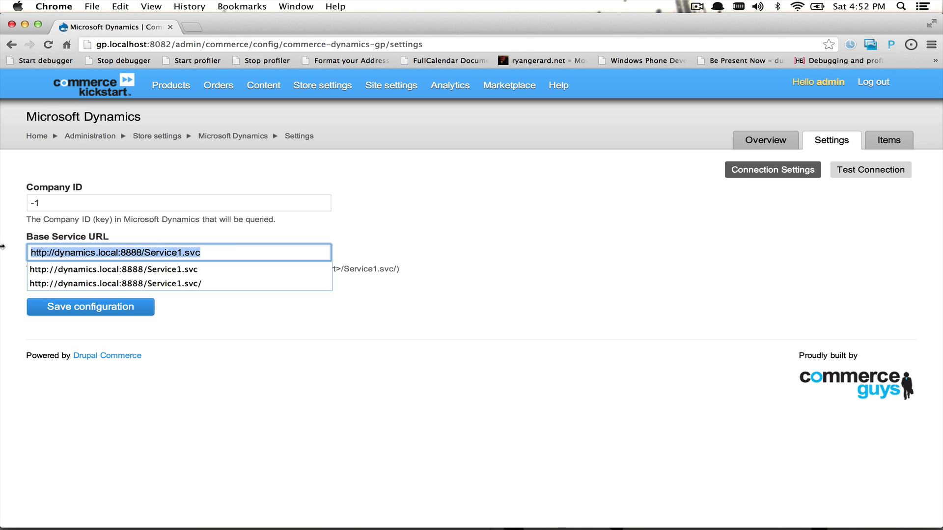
pyautogui.click(467, 307)
pyautogui.click(314, 251)
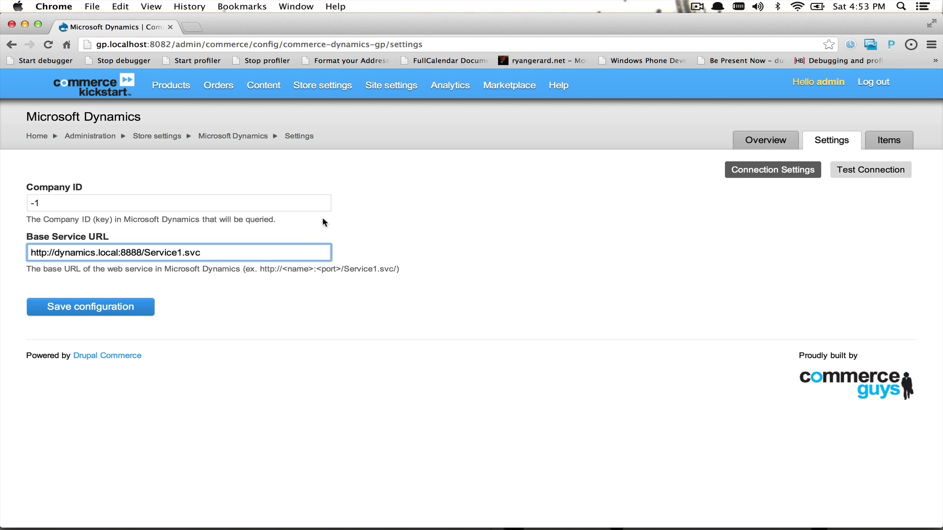
pyautogui.click(375, 252)
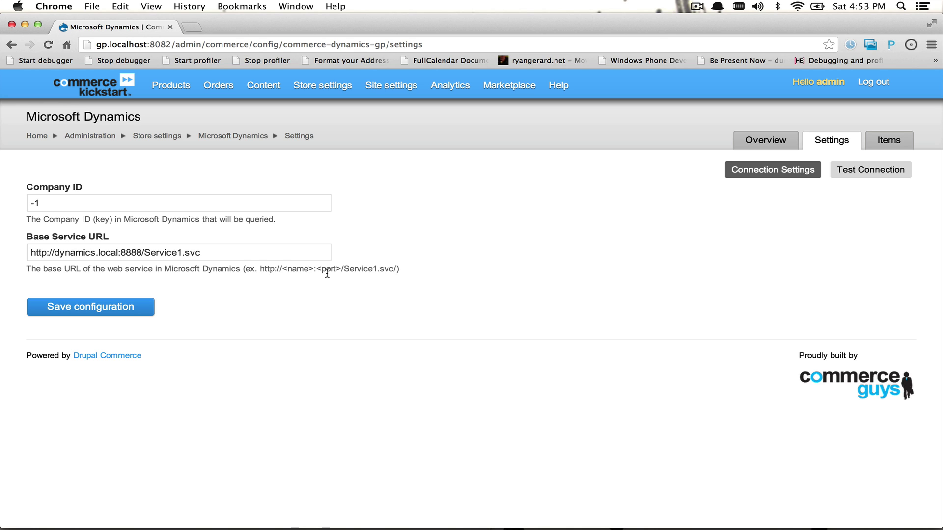
pyautogui.click(234, 255)
pyautogui.click(234, 256)
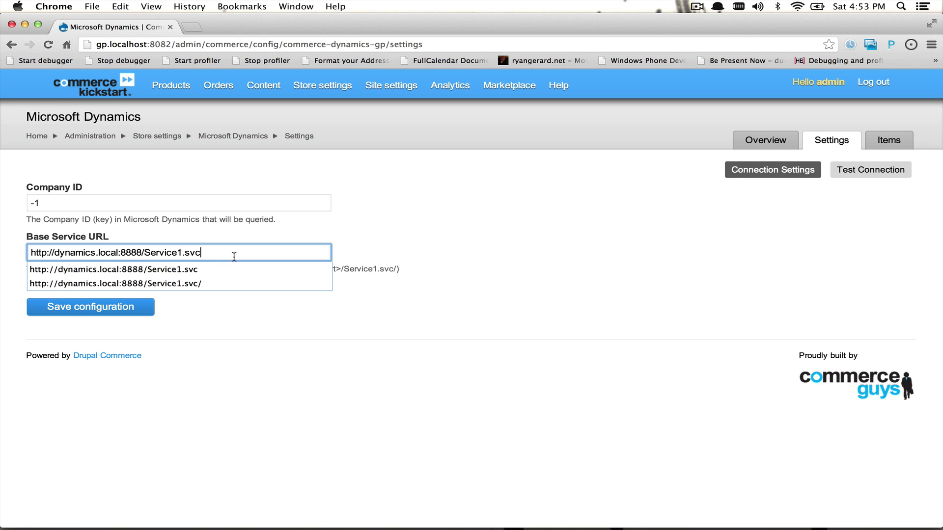
pyautogui.click(385, 244)
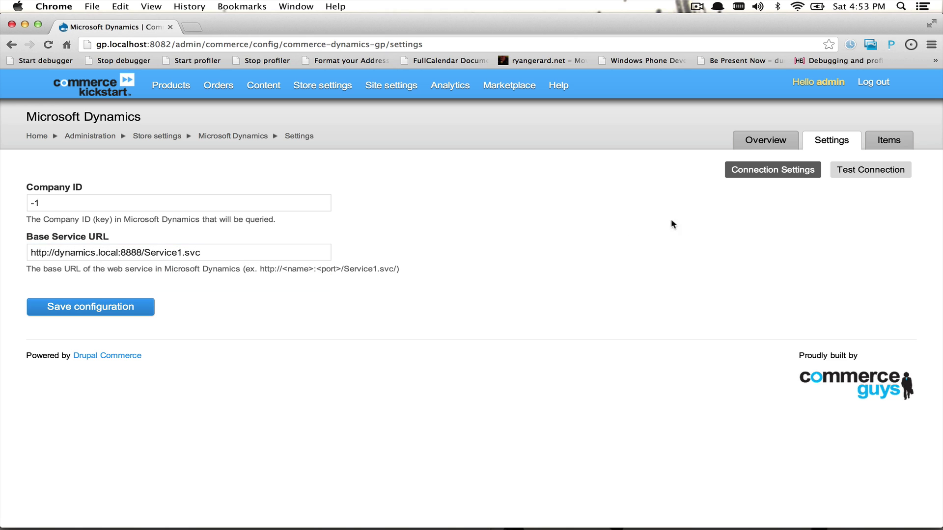
# Test the store's connection to Microsoft Dynamics and check the result message.
pyautogui.click(865, 169)
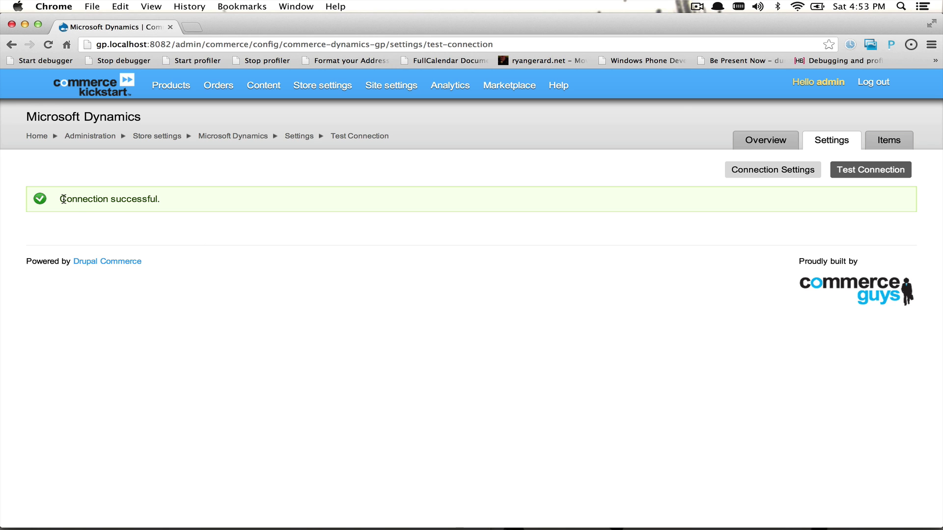
pyautogui.moveTo(63, 199); pyautogui.dragTo(169, 198)
pyautogui.click(188, 216)
# Check the Dynamics item summary and sync the GP inventory into the store's Commerce products.
pyautogui.click(898, 142)
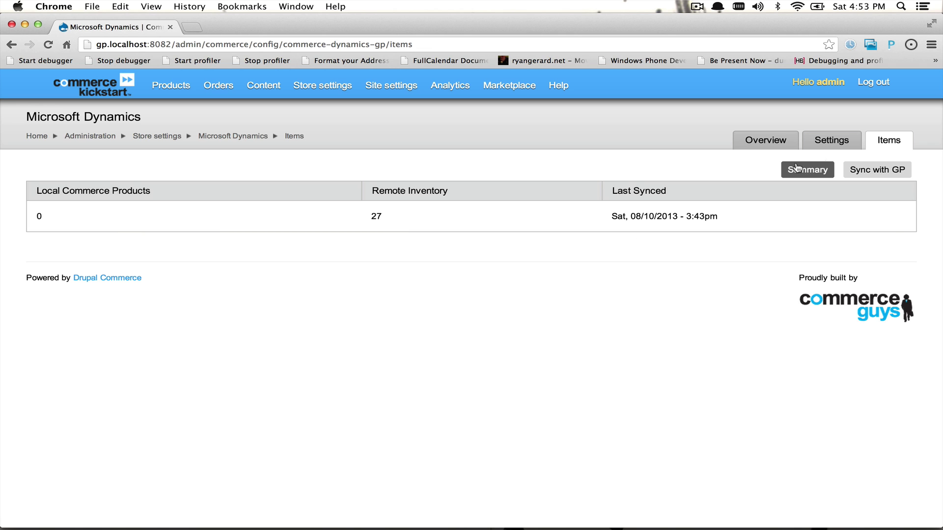
pyautogui.click(877, 172)
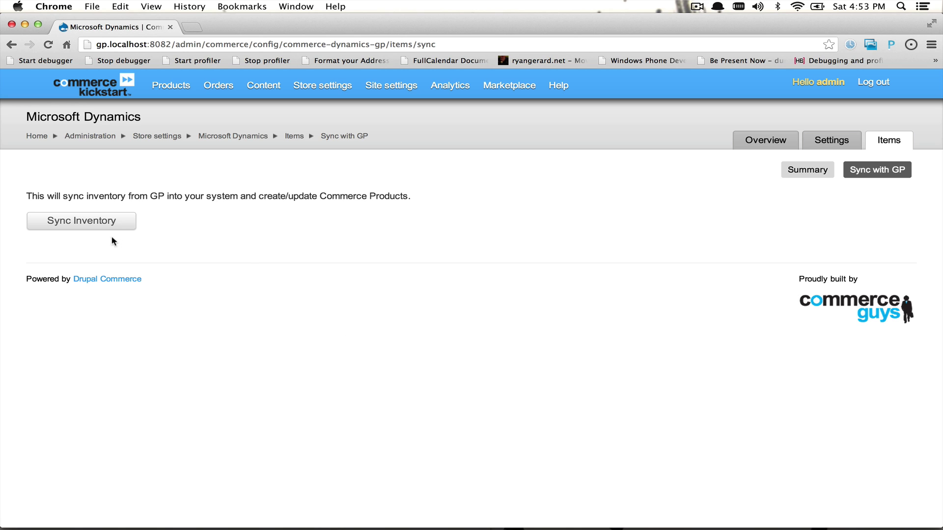
pyautogui.click(79, 225)
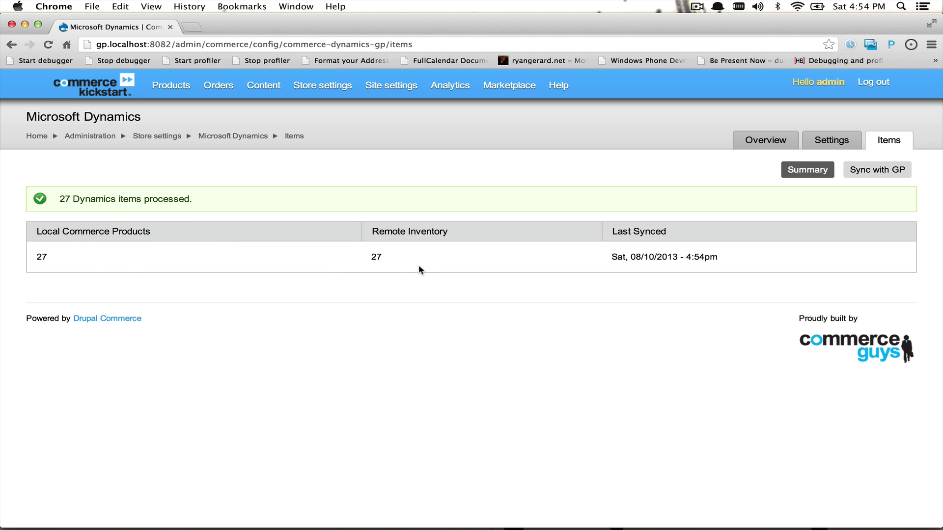
# Open the list of all product variations and look over the synced Dynamics items, including the SKU of Light Cordless 1.
pyautogui.moveTo(175, 94)
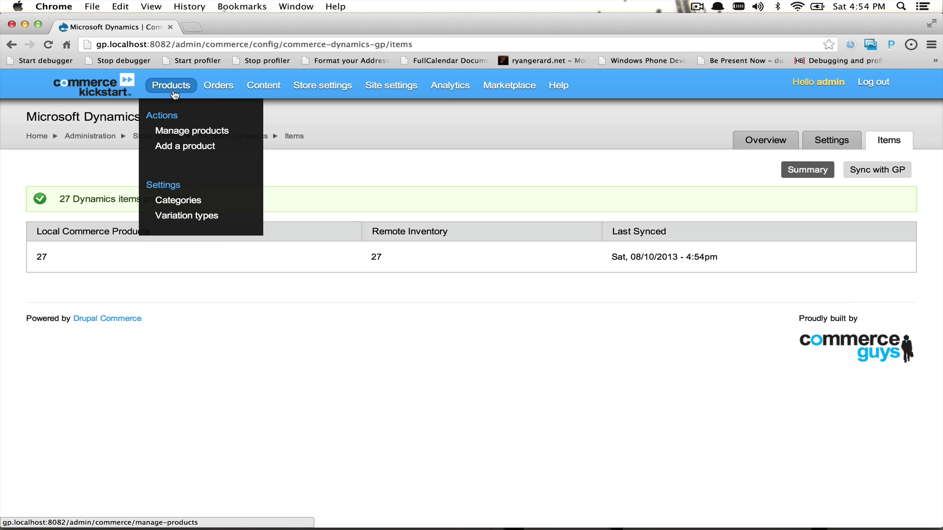
pyautogui.click(167, 130)
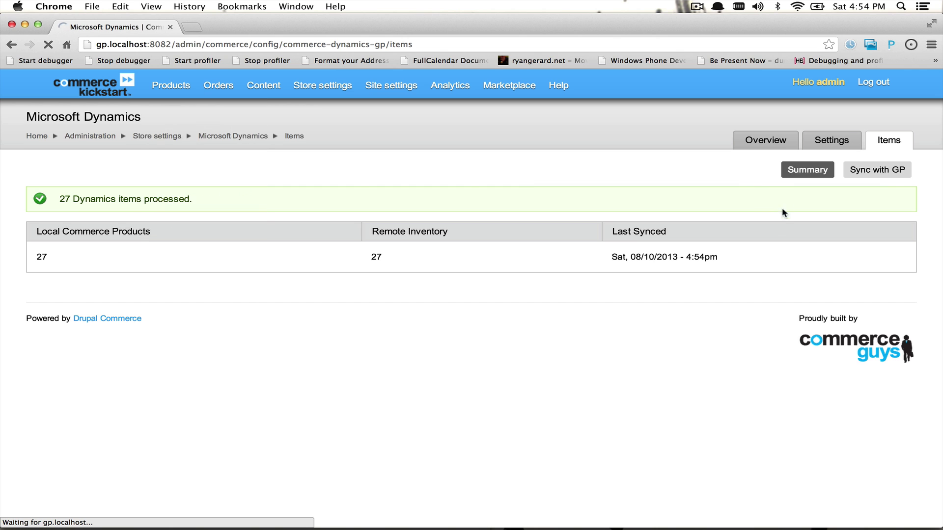
pyautogui.click(840, 164)
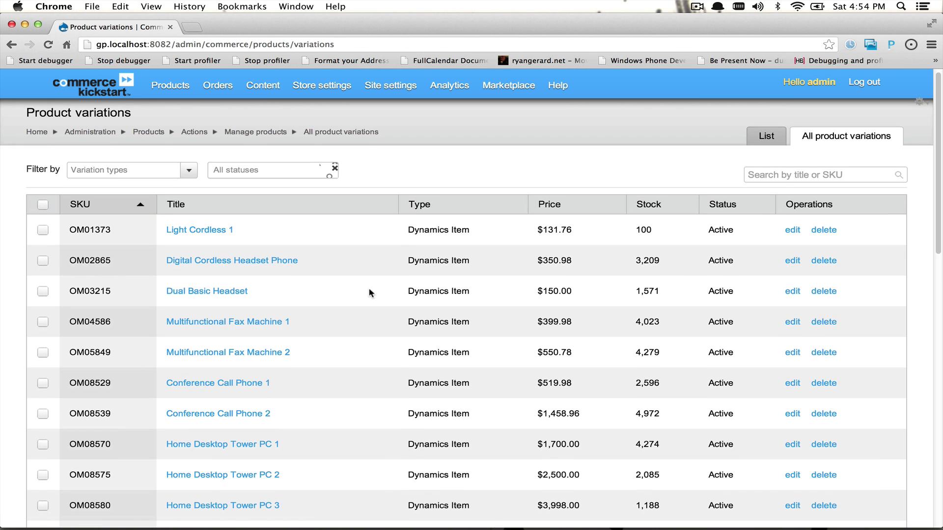
pyautogui.scroll(-3, 370, 293)
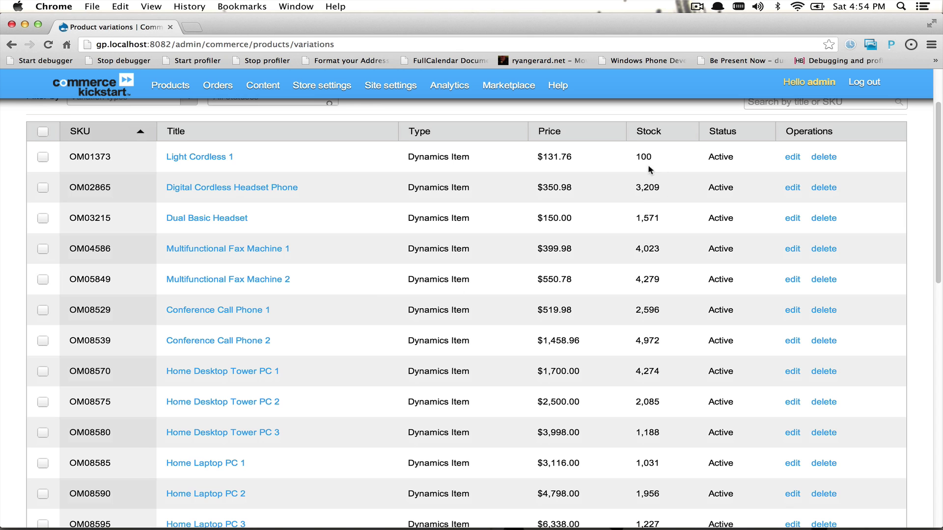
pyautogui.scroll(-15, 570, 317)
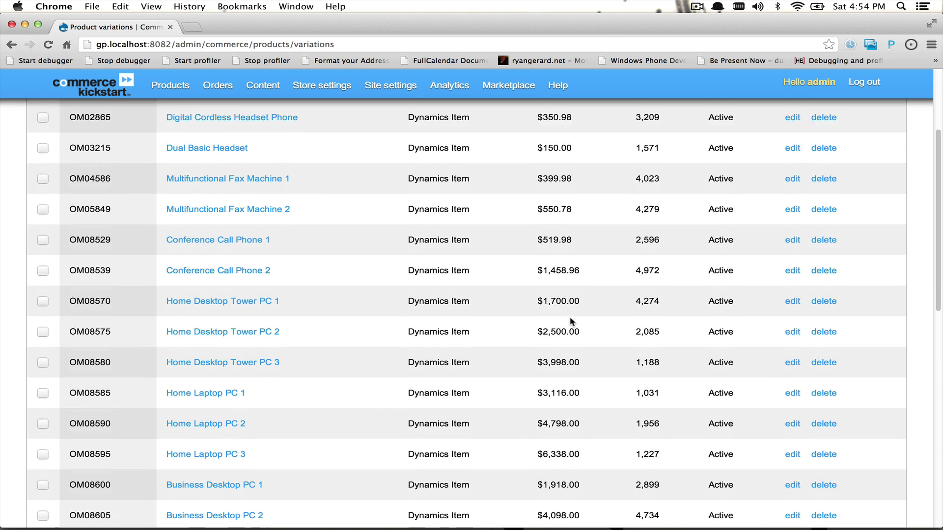
pyautogui.scroll(-3, 570, 318)
pyautogui.scroll(20, 540, 314)
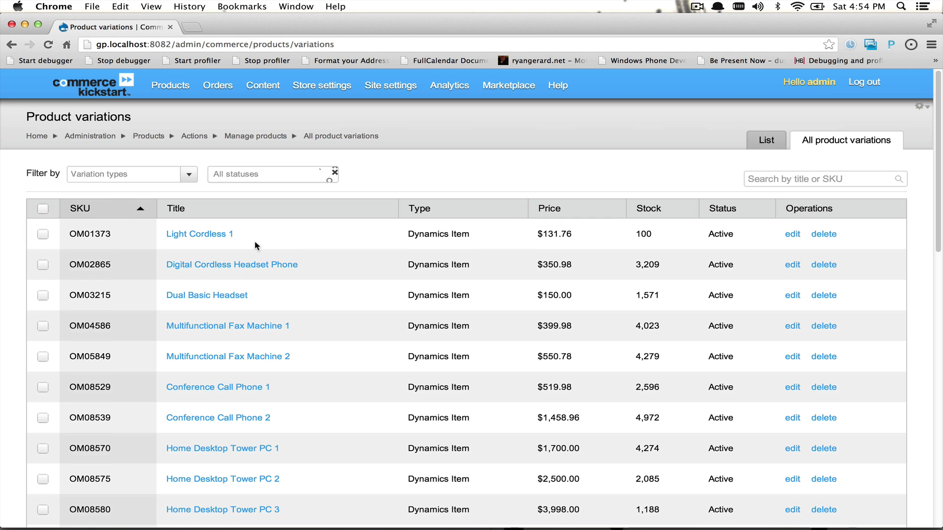
pyautogui.scroll(-3, 481, 361)
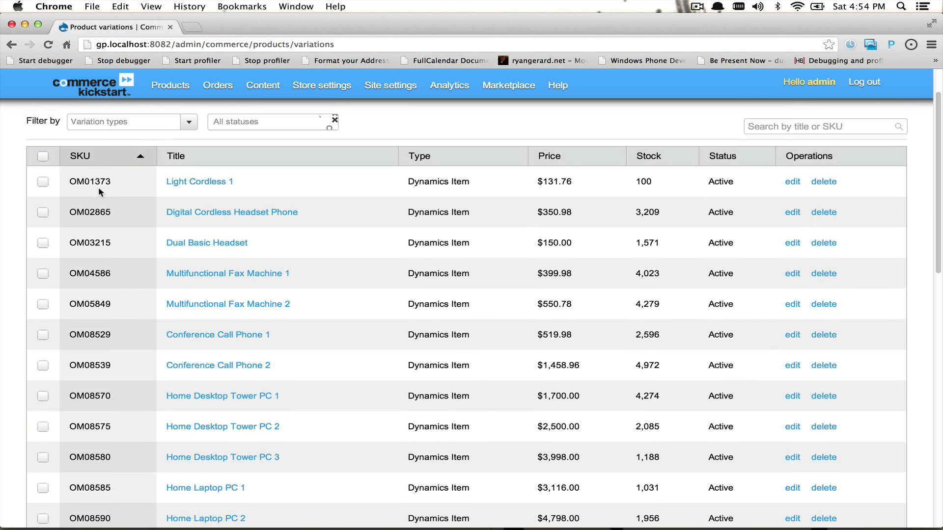
pyautogui.doubleClick(93, 182)
pyautogui.click(94, 182)
pyautogui.click(100, 181)
# Switch to Dynamics GP in the VirtualBox VM and check the inventory item card of OM01373, closing it when done.
pyautogui.moveTo(570, 523)
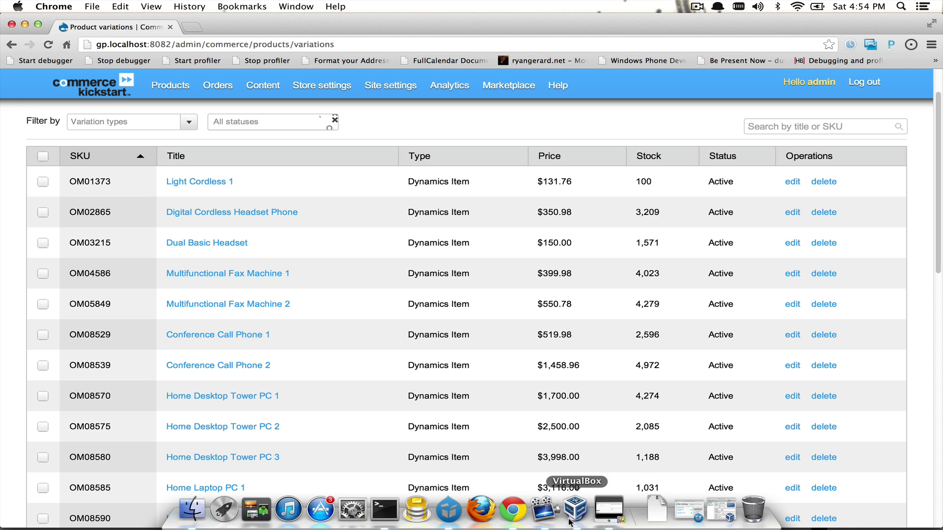
pyautogui.click(609, 516)
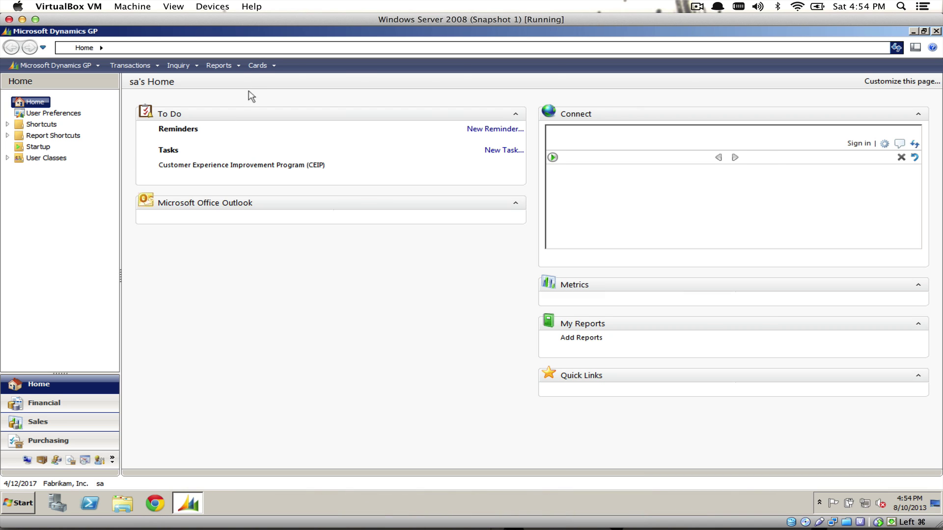
pyautogui.click(258, 68)
pyautogui.moveTo(309, 146)
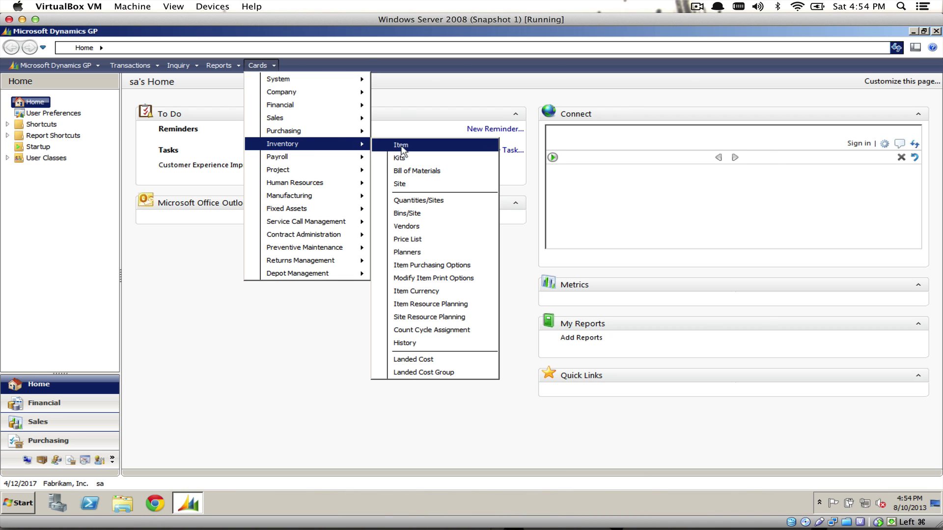
pyautogui.click(393, 146)
pyautogui.write('OM')
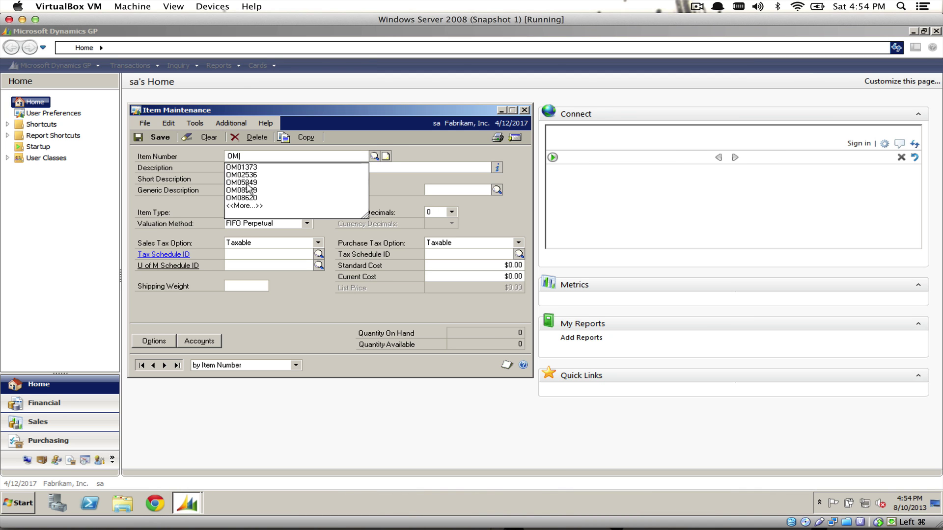
pyautogui.click(261, 166)
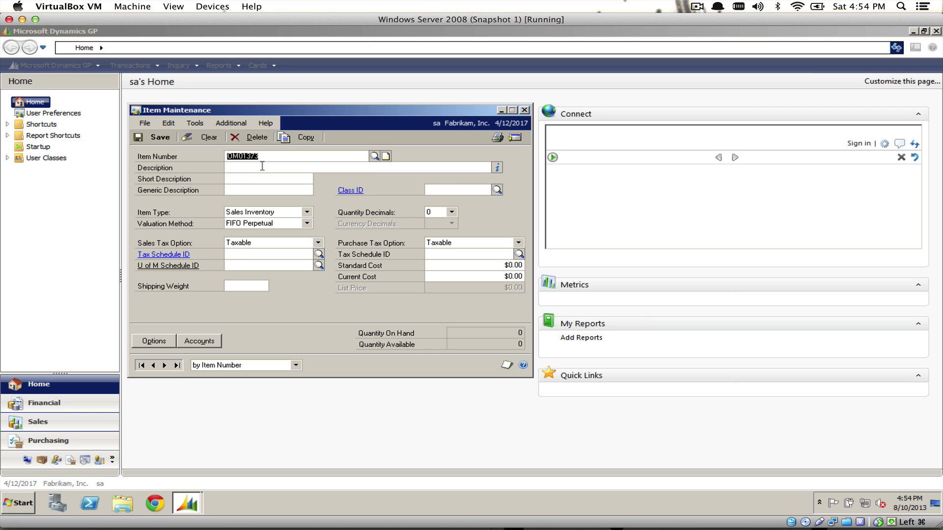
pyautogui.press('Tab')
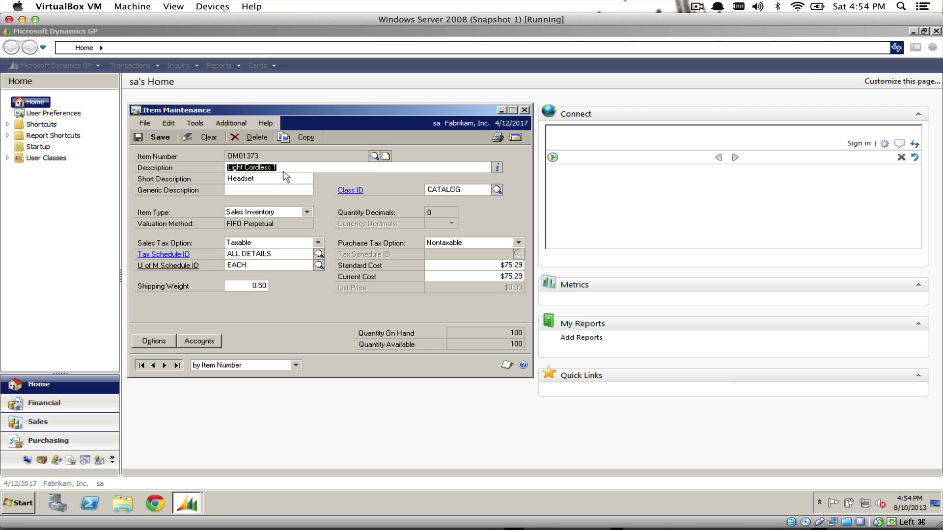
pyautogui.press('Tab')
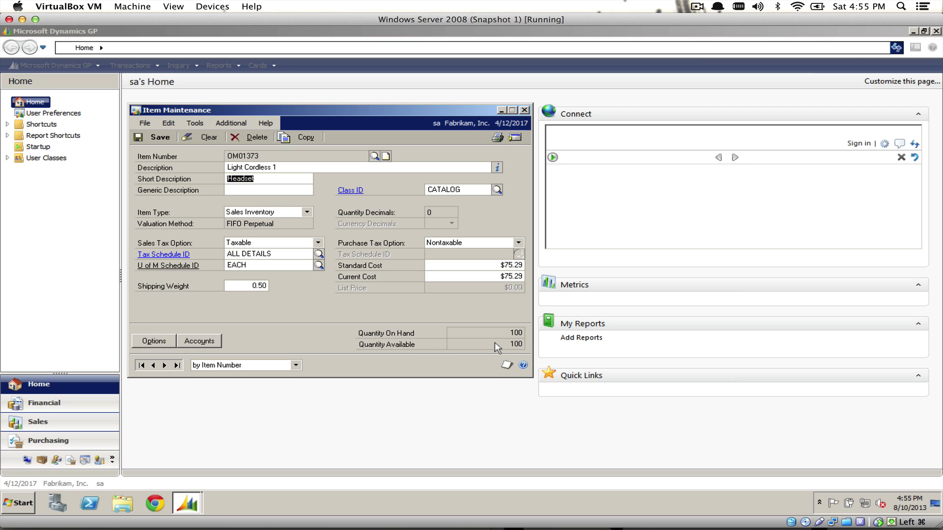
pyautogui.click(525, 110)
# Open the inventory price list maintenance record for item OM01373.
pyautogui.click(258, 65)
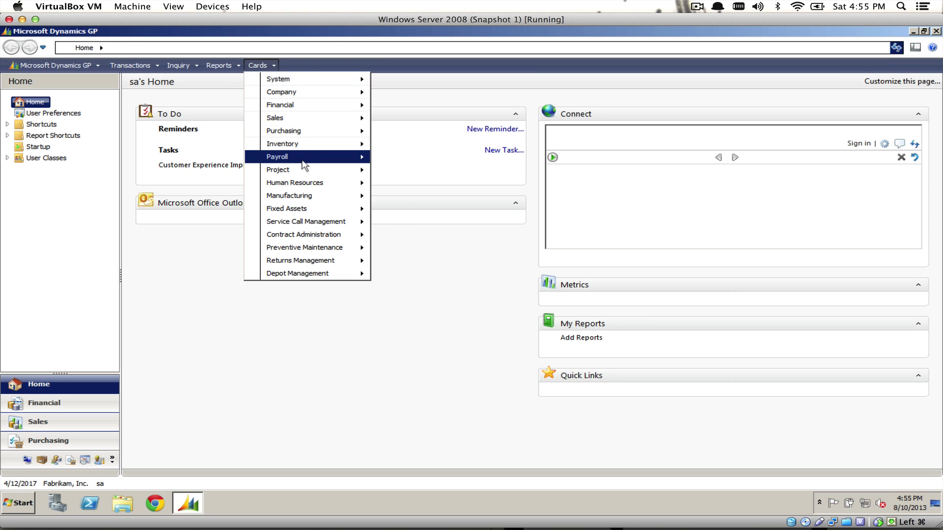
pyautogui.moveTo(337, 143)
pyautogui.click(411, 239)
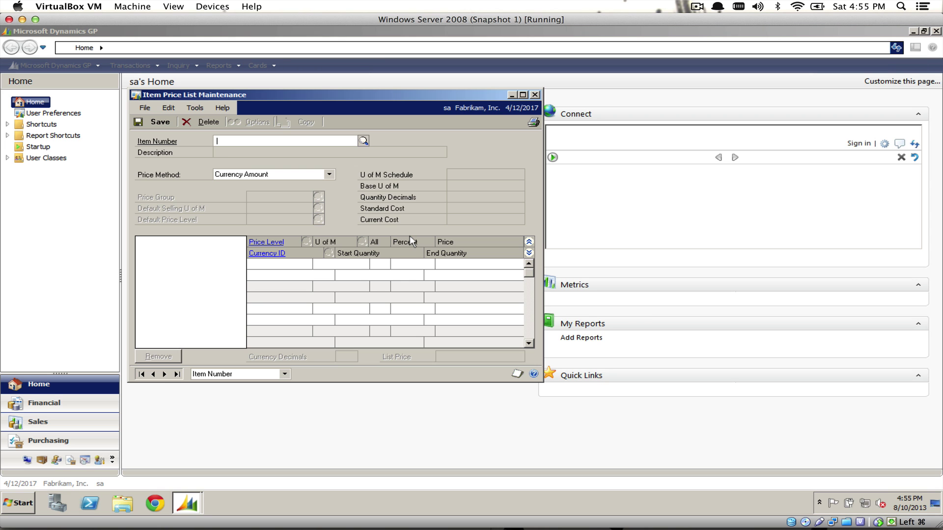
pyautogui.write('OM')
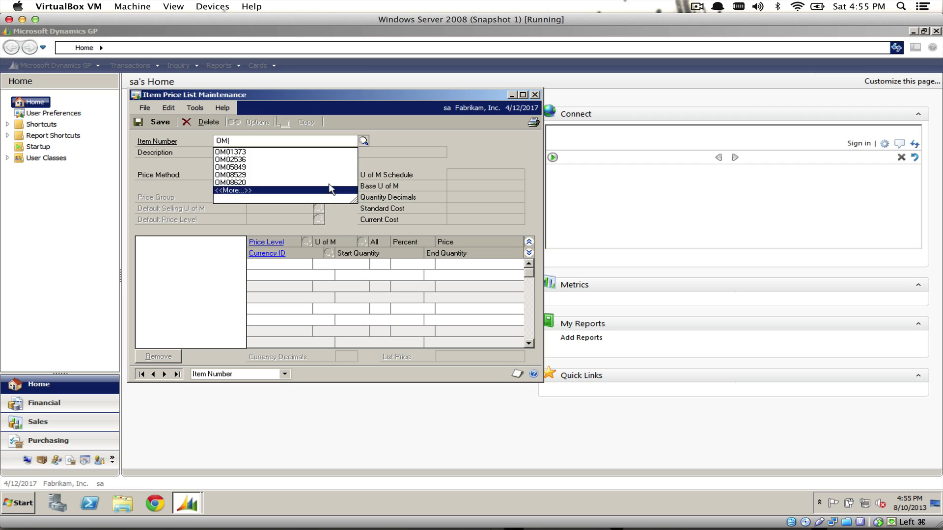
pyautogui.click(277, 152)
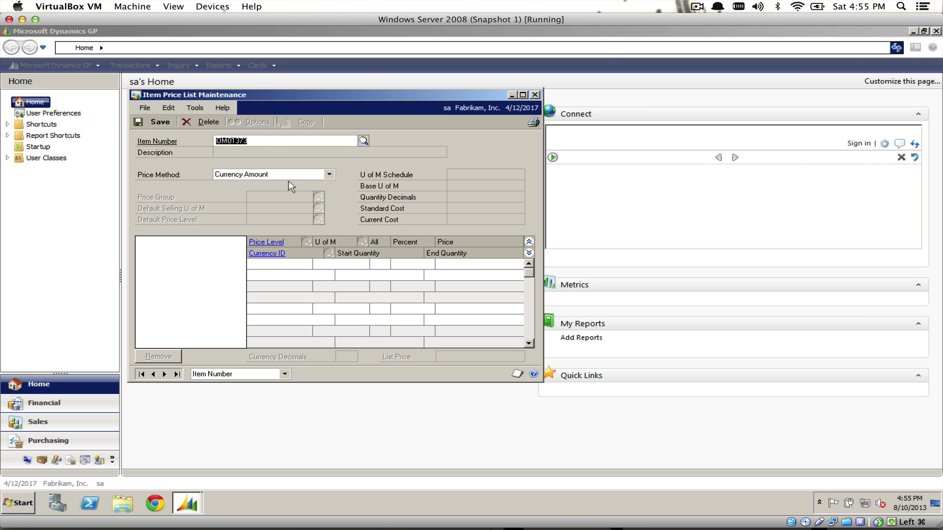
pyautogui.click(361, 143)
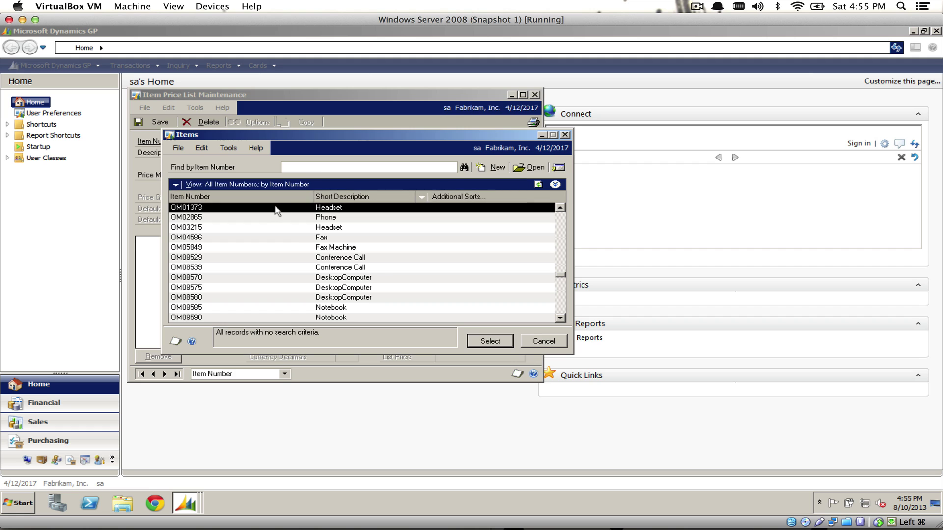
pyautogui.doubleClick(276, 208)
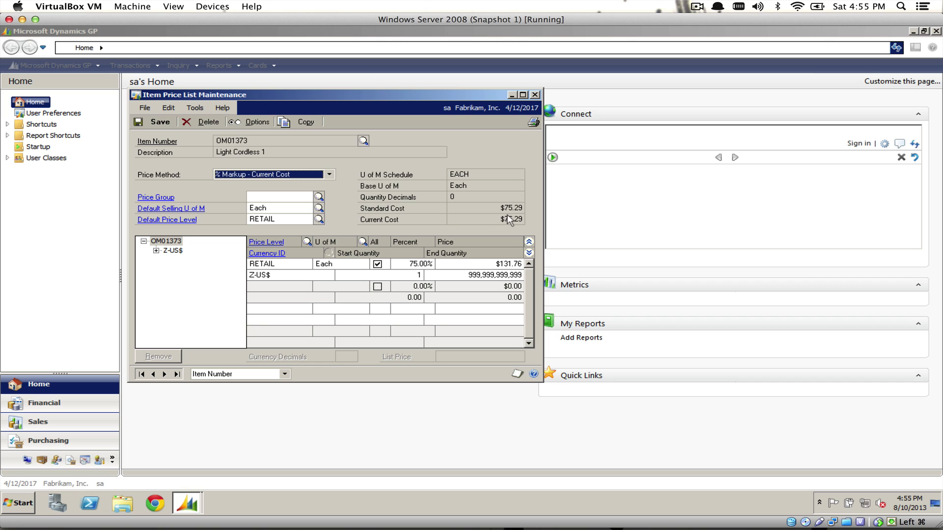
# Switch to Chrome and compare the store price of Light Cordless 1 with the GP price.
pyautogui.moveTo(577, 521)
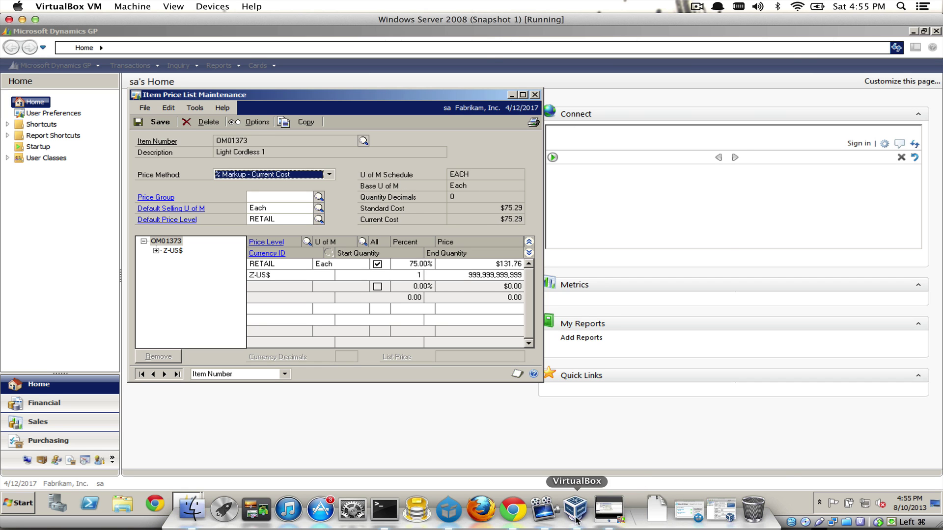
pyautogui.click(513, 511)
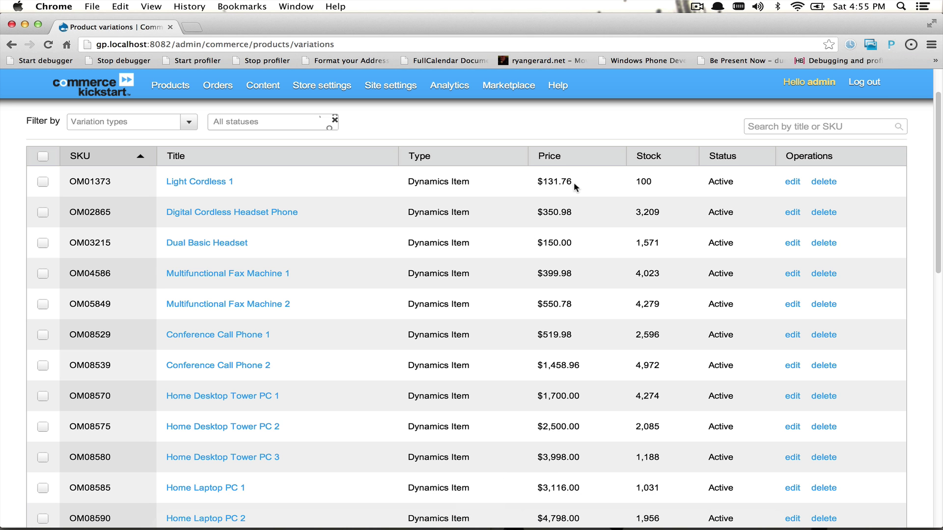
pyautogui.moveTo(573, 183); pyautogui.dragTo(537, 183)
pyautogui.click(522, 184)
pyautogui.moveTo(452, 515)
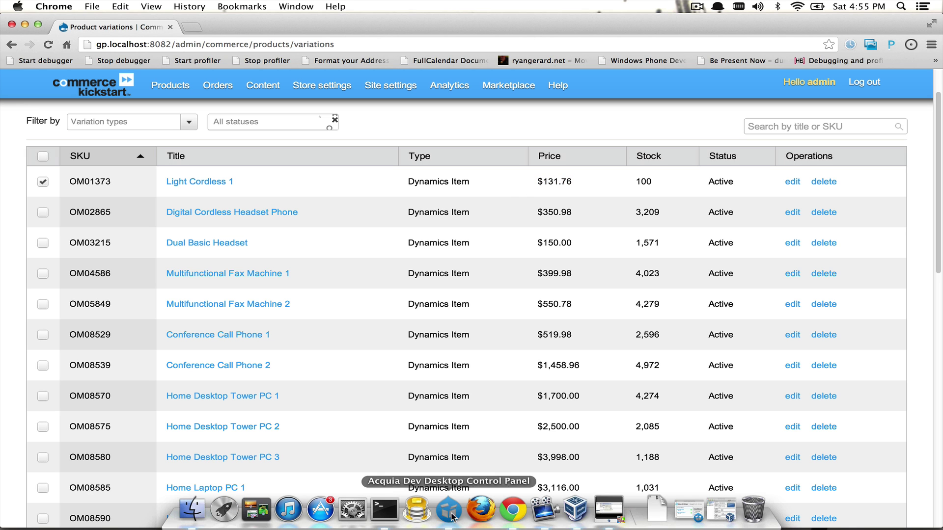
# Return to Dynamics GP in the VirtualBox VM, set the RETAIL price level markup of OM01373 to 100%, and save the price list.
pyautogui.click(610, 516)
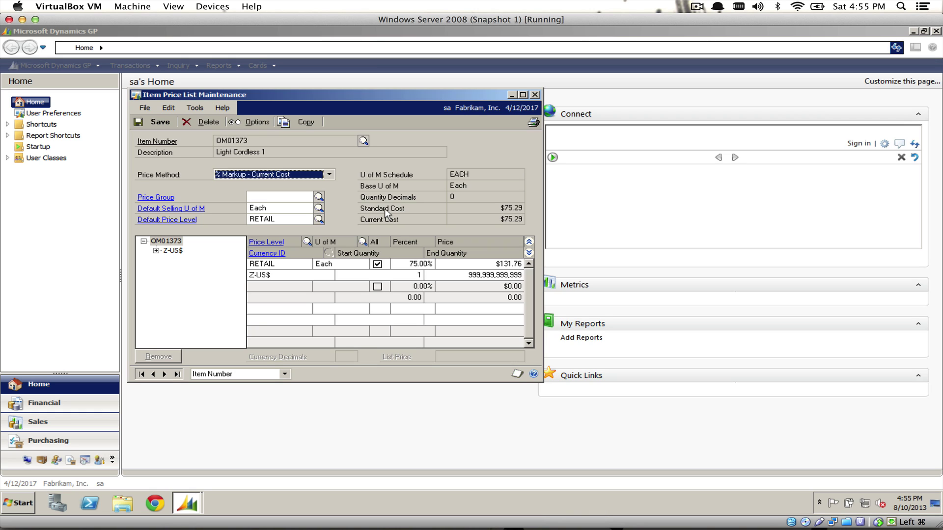
pyautogui.click(415, 263)
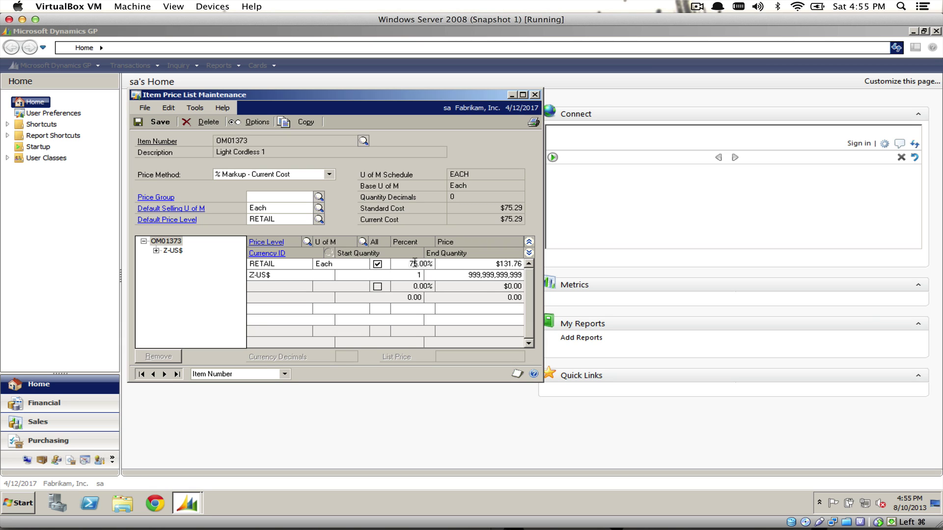
pyautogui.press('BackSpace')
pyautogui.press('BackSpace')
pyautogui.write('10')
pyautogui.hotkey('ctrl', 's')
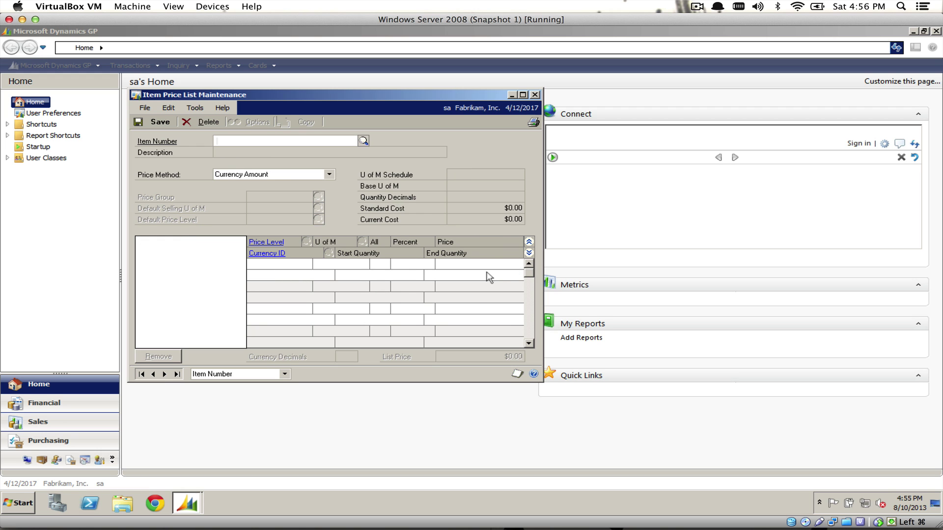
pyautogui.click(360, 438)
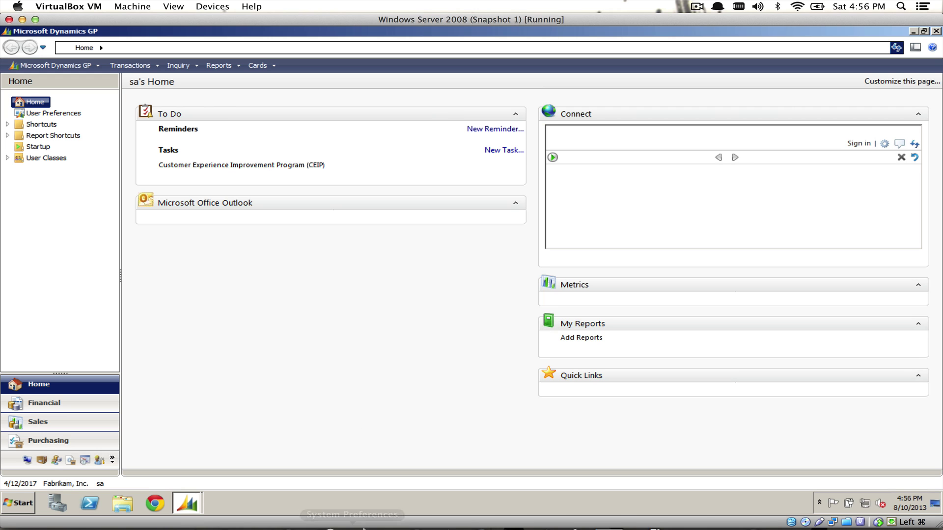
# Switch to Chrome and sync the GP items into the store again from the Microsoft Dynamics settings.
pyautogui.moveTo(497, 523)
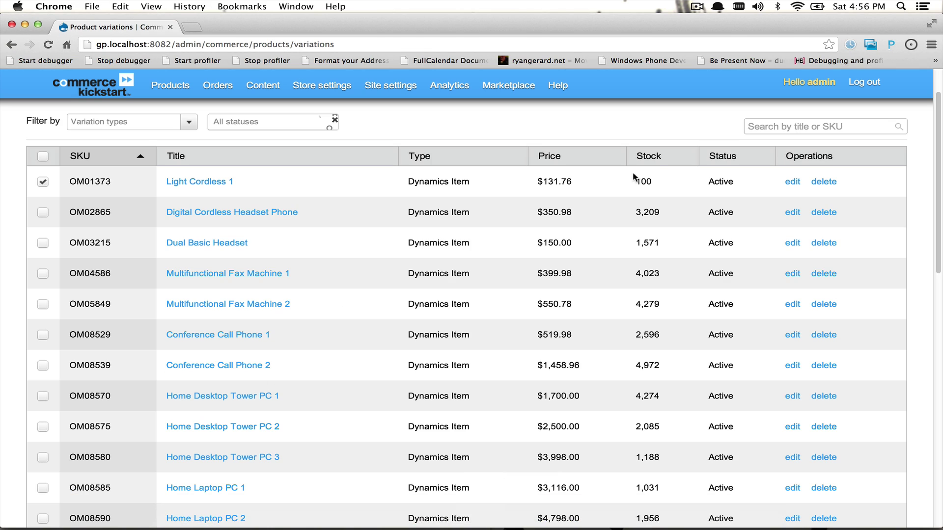
pyautogui.scroll(2, 652, 161)
pyautogui.moveTo(352, 86)
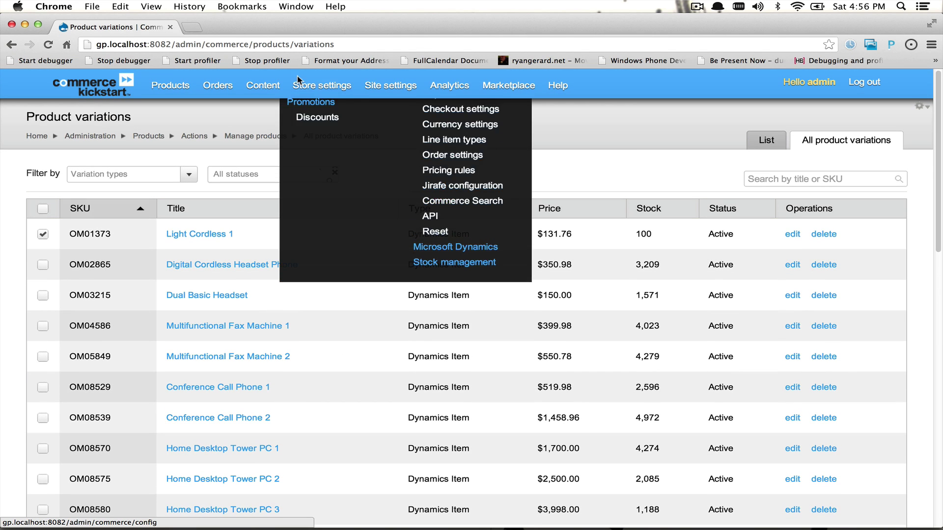
pyautogui.click(466, 331)
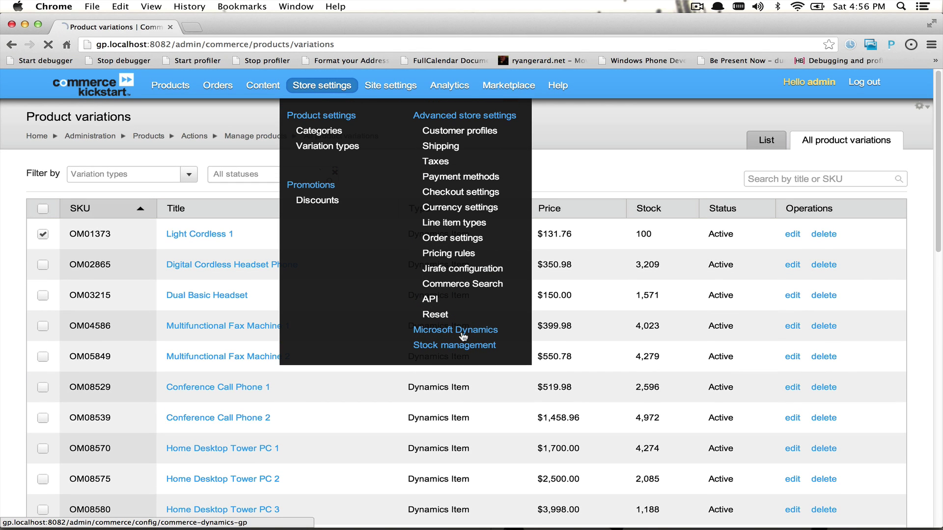
pyautogui.click(883, 149)
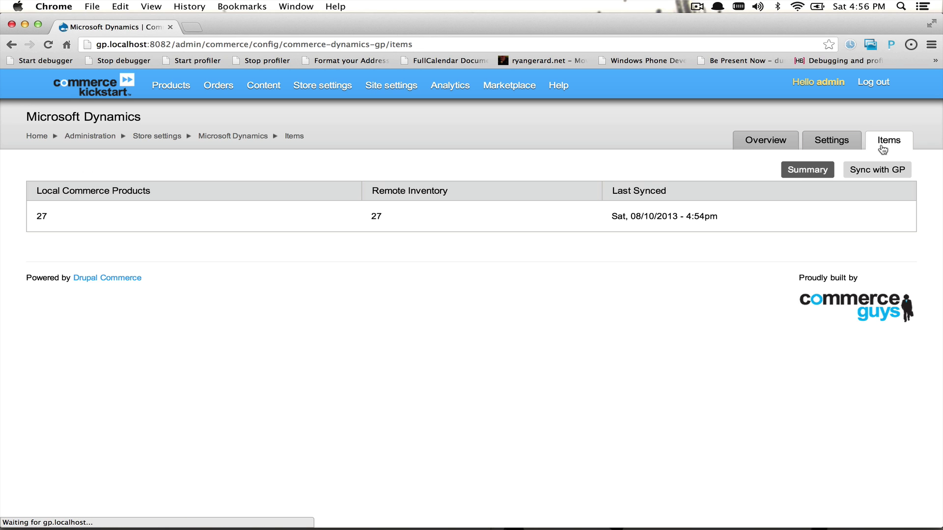
pyautogui.click(872, 171)
pyautogui.click(74, 217)
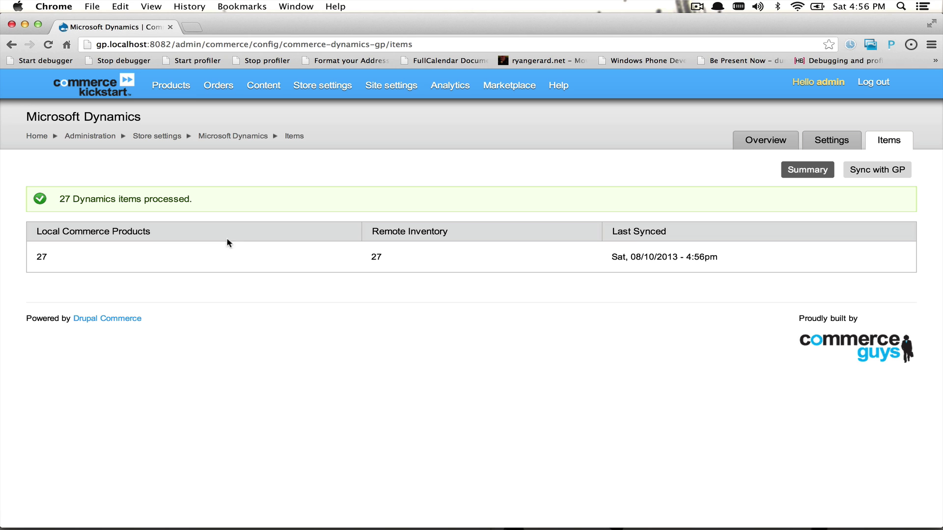
# Reopen the list of all product variations and check the updated price of Light Cordless 1.
pyautogui.moveTo(169, 85)
pyautogui.click(183, 129)
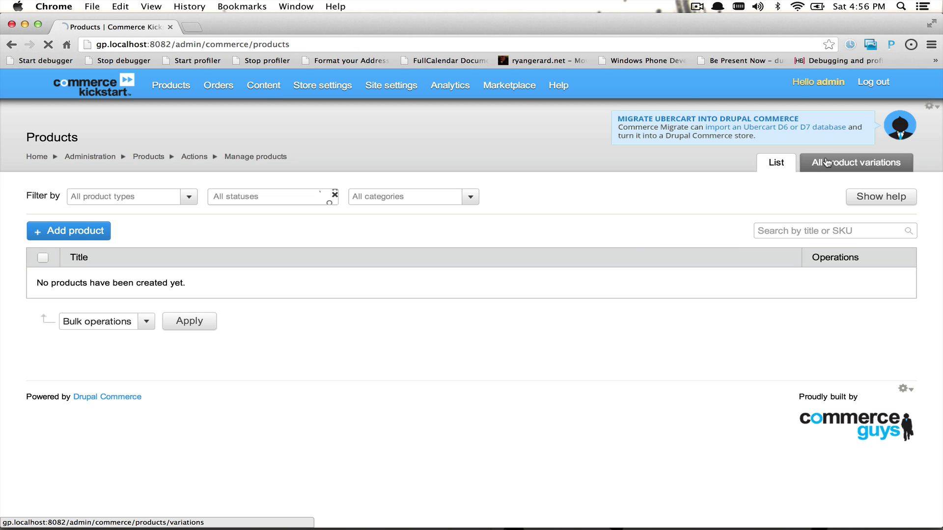
pyautogui.click(827, 162)
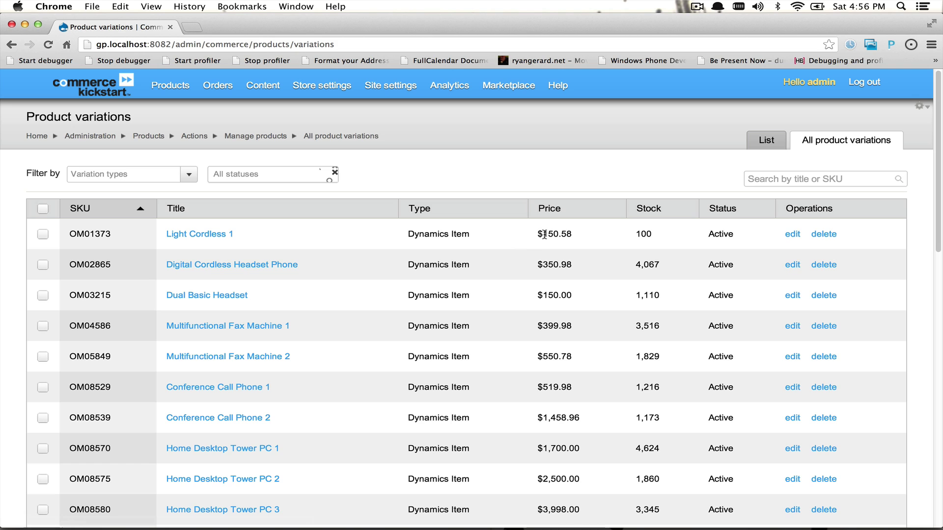
pyautogui.moveTo(535, 234); pyautogui.dragTo(579, 234)
pyautogui.click(579, 234)
pyautogui.click(43, 234)
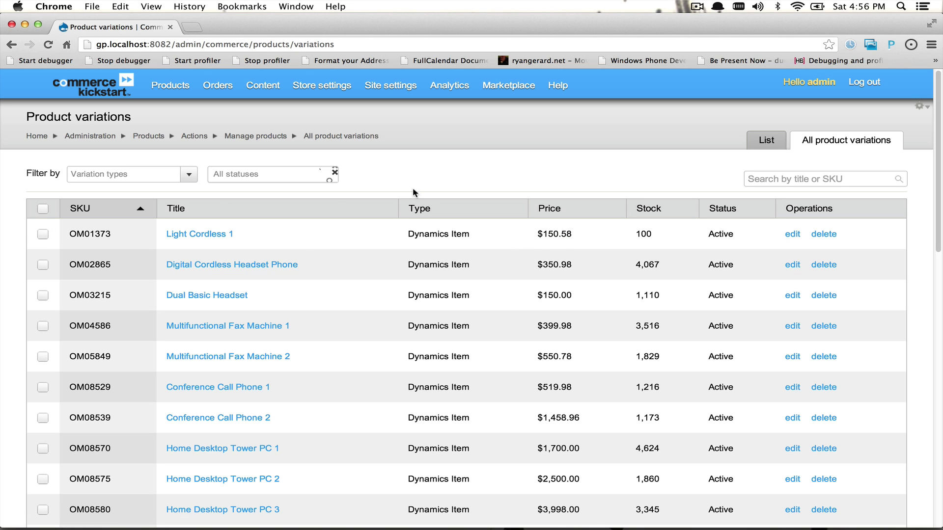